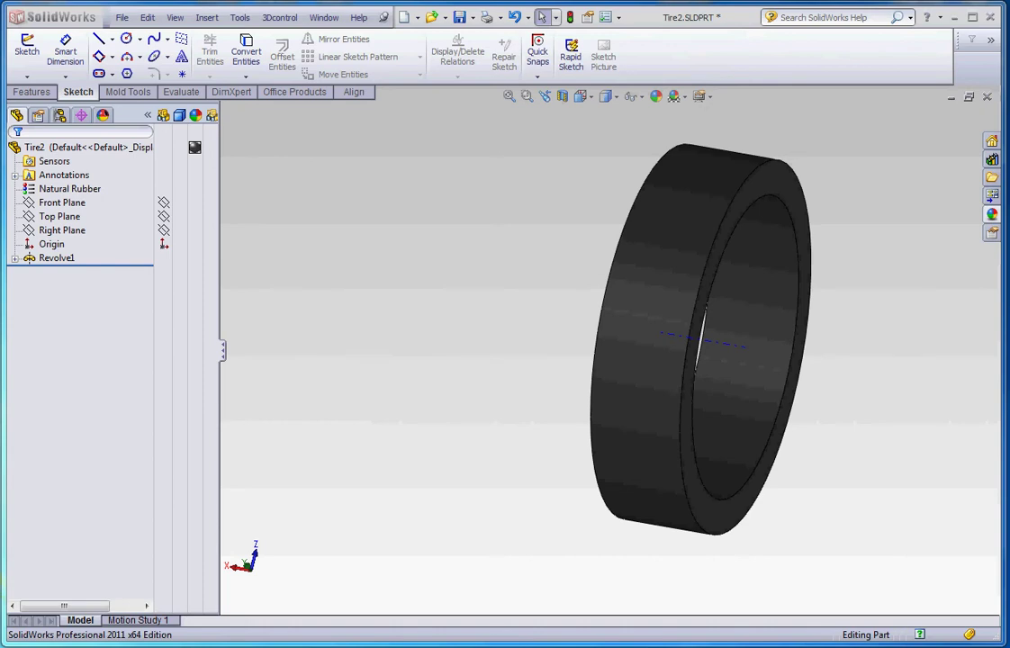
Edit the revolve's sketch and draw two circles centred on the rectangle's upper edge, one at its midpoint, radii about 0.146 and 0.135 in
left_click(14, 259)
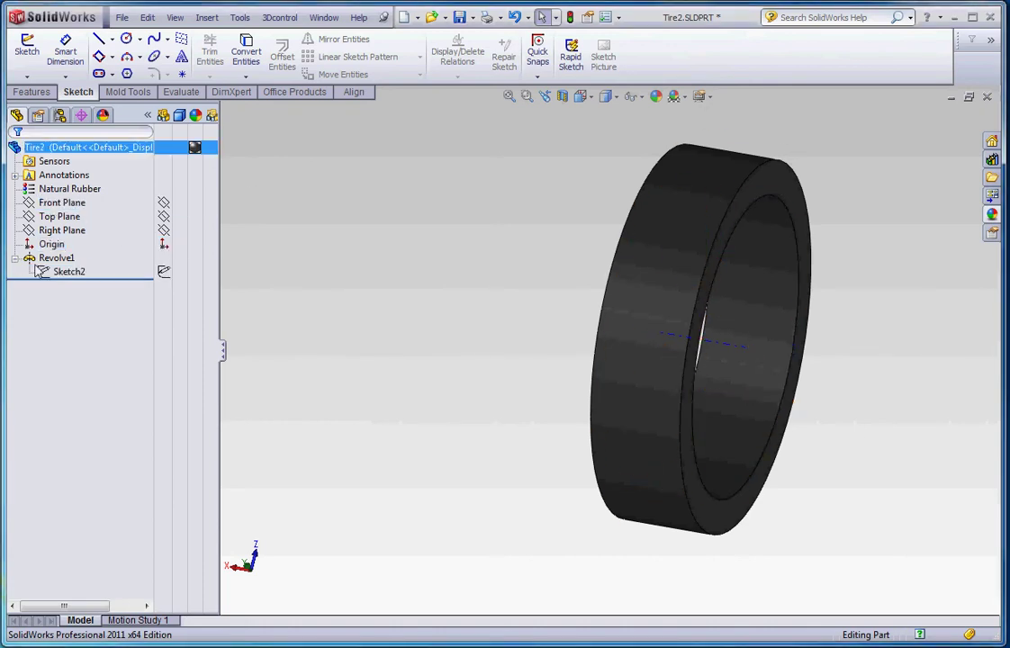
right_click(70, 272)
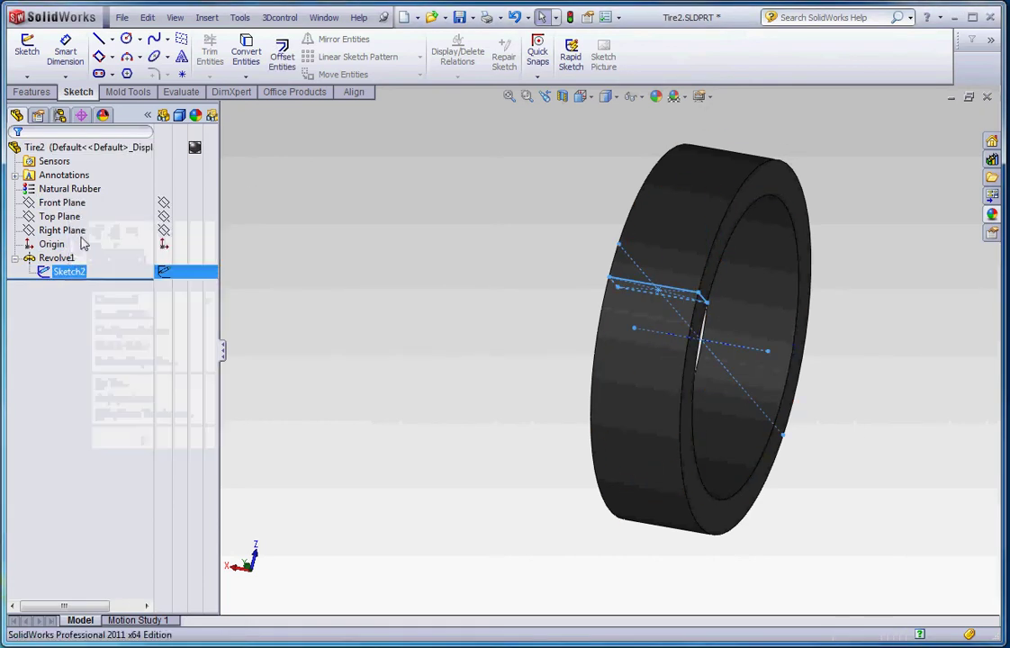
left_click(82, 244)
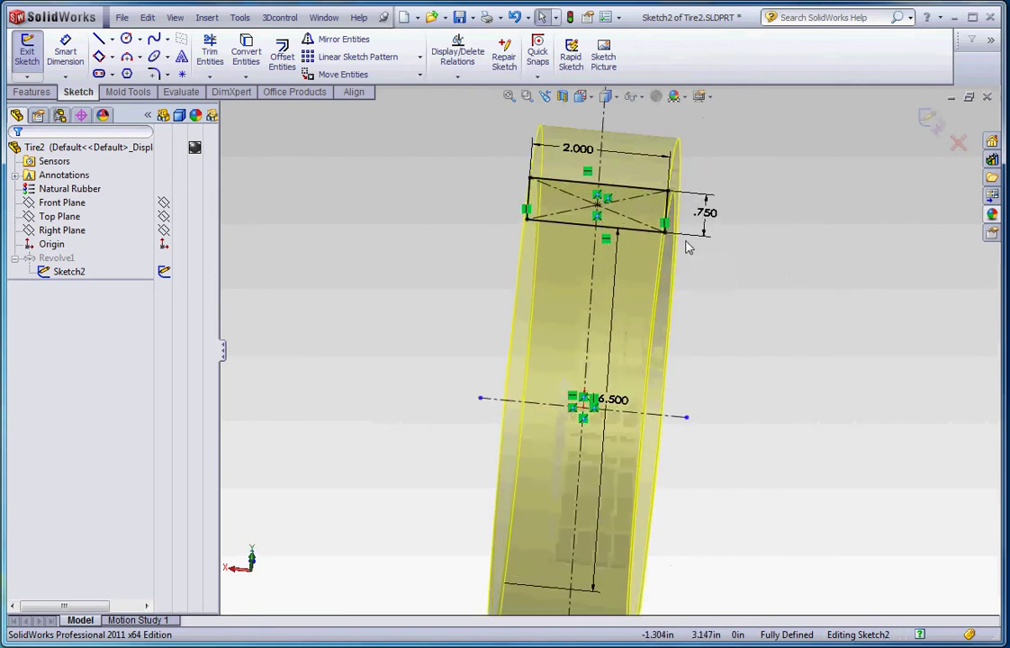
scroll(687, 247, "down", 2)
scroll(514, 144, "down", 2)
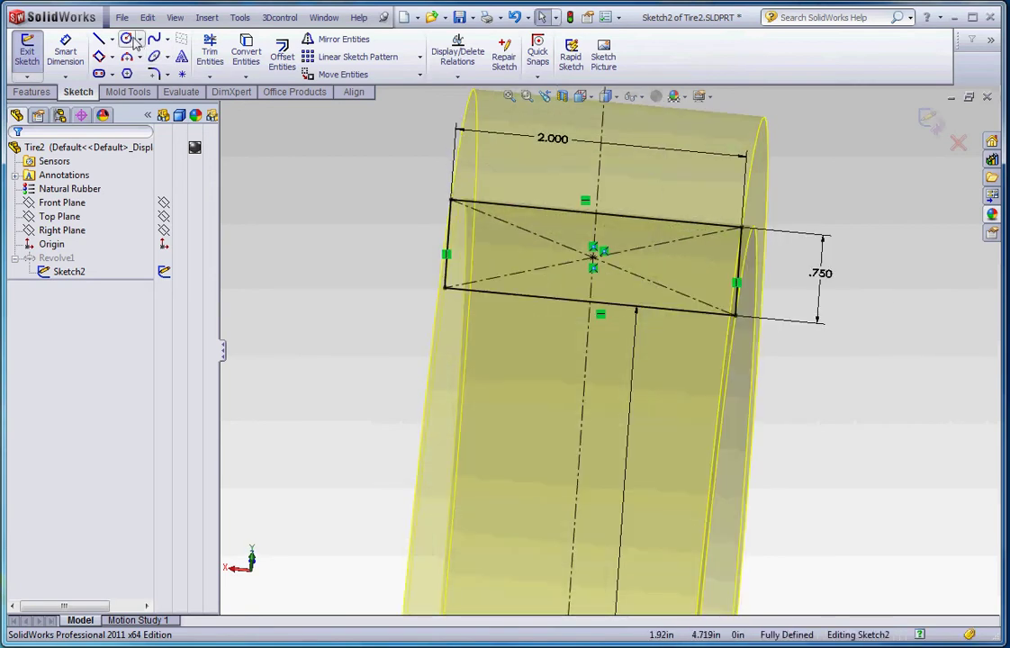
left_click(128, 39)
scroll(756, 235, "down", 2)
left_click(521, 215)
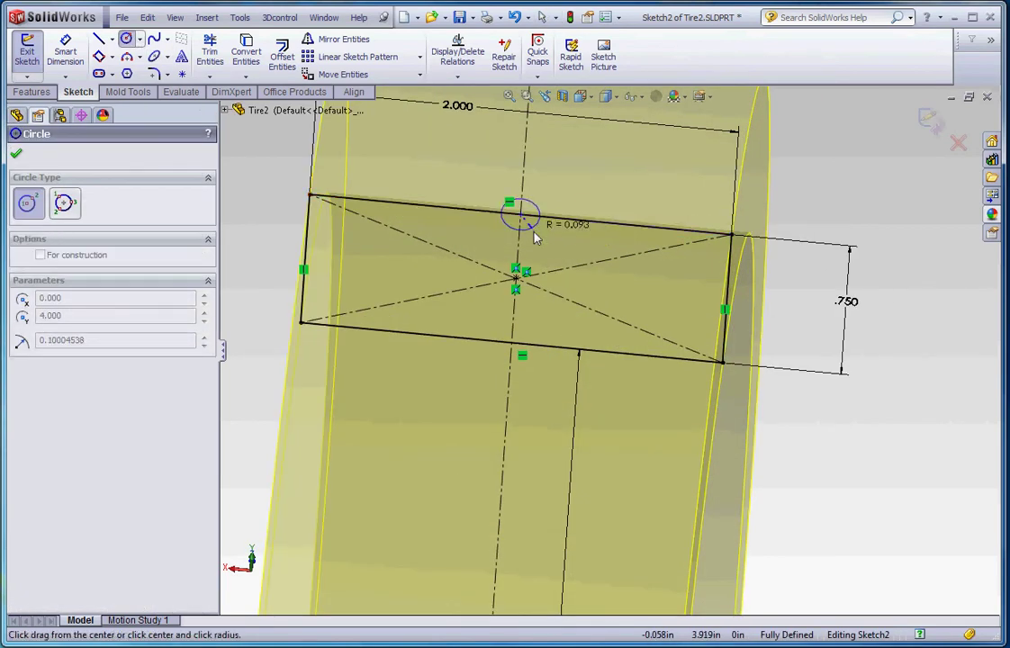
left_click(535, 235)
left_click(411, 206)
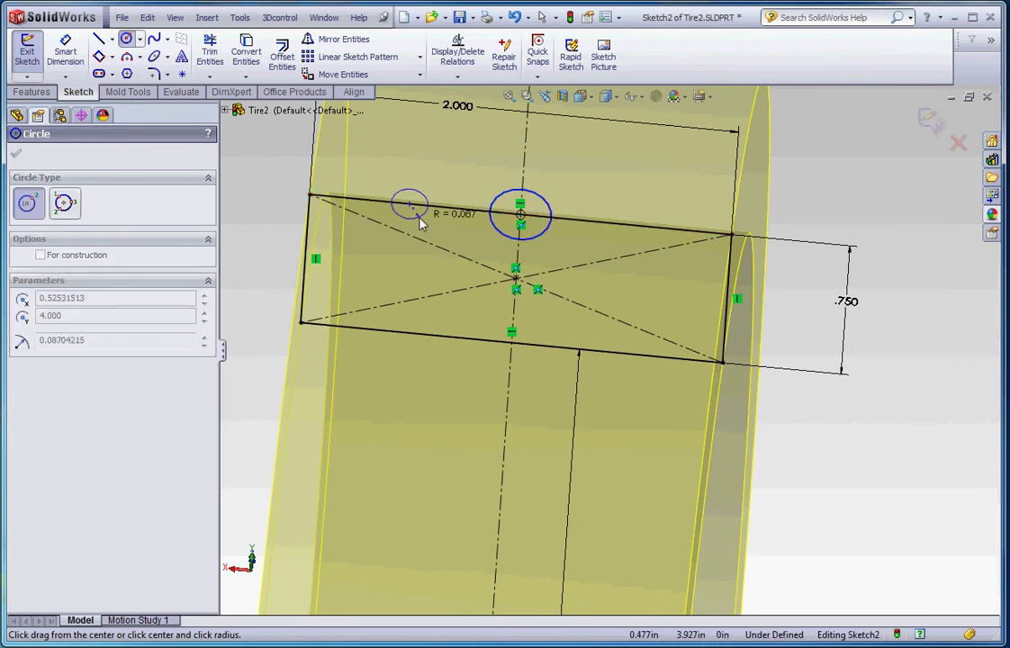
left_click(429, 226)
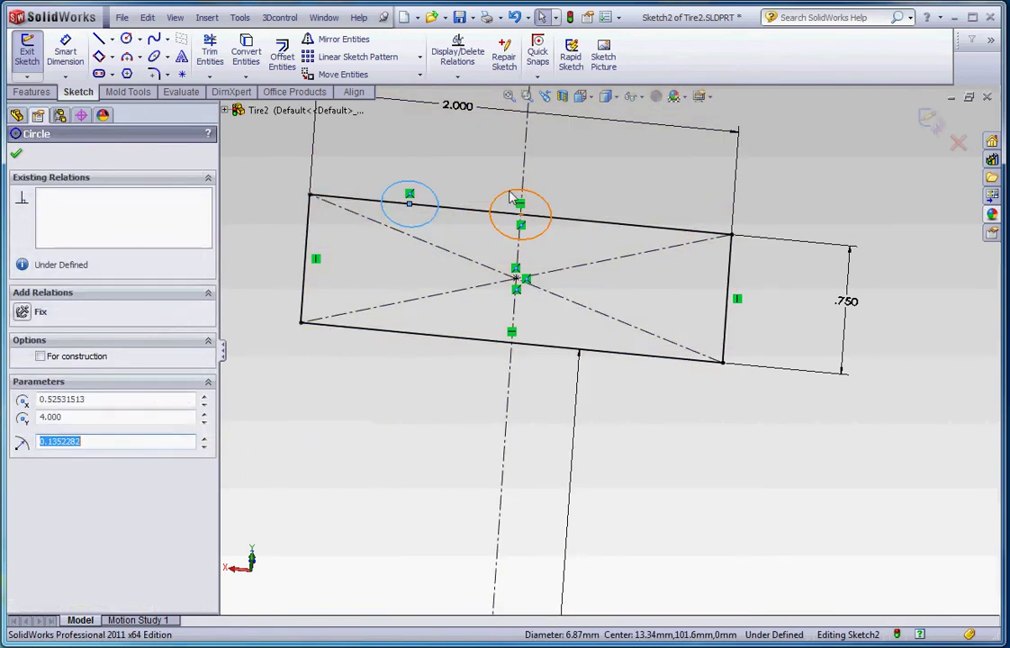
Make the two circles equal in radius and mirror the off-centre one about the sketch's vertical centreline
left_click(511, 196, "ctrl")
left_click(28, 461)
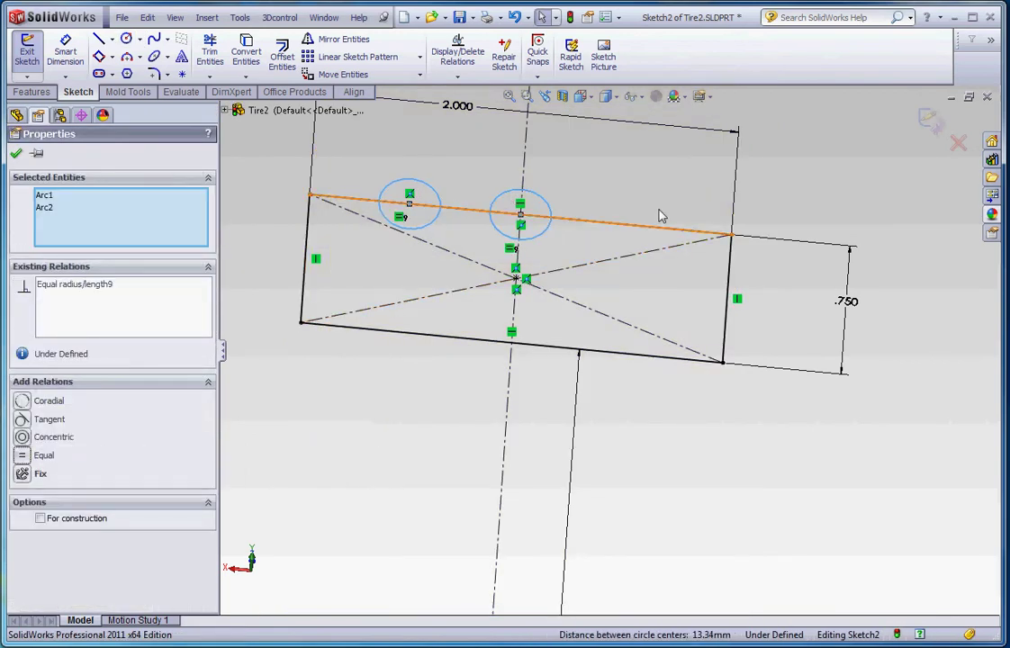
key("Escape")
left_click(439, 200)
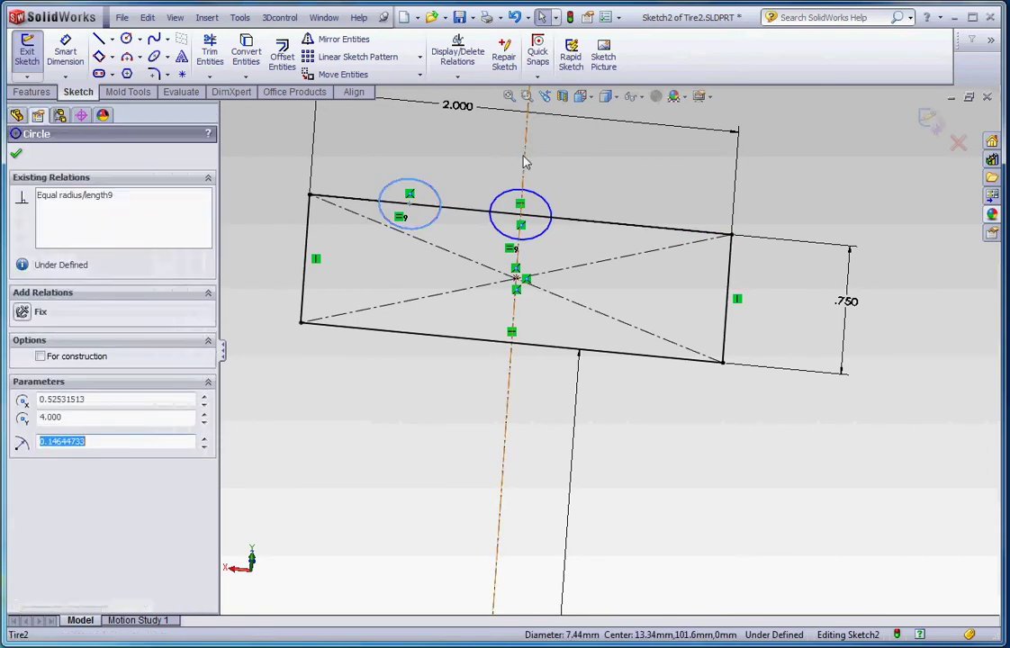
left_click(525, 153, "ctrl")
left_click(335, 39)
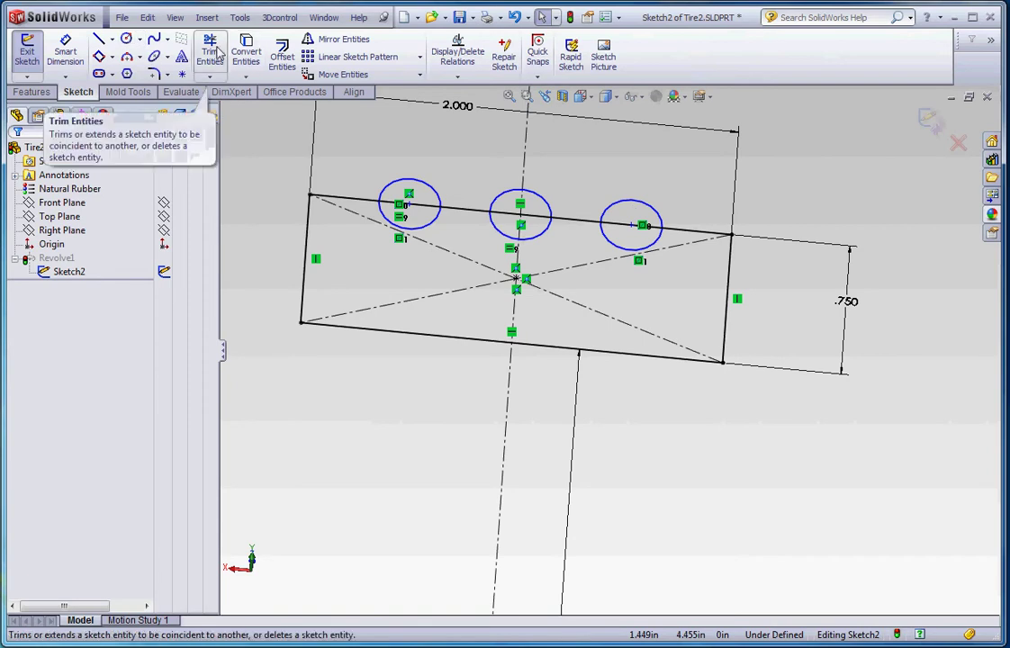
Convert the rectangle's upper edge to construction geometry and draw solid line segments over it in the gaps outside the three circles
left_click(343, 206)
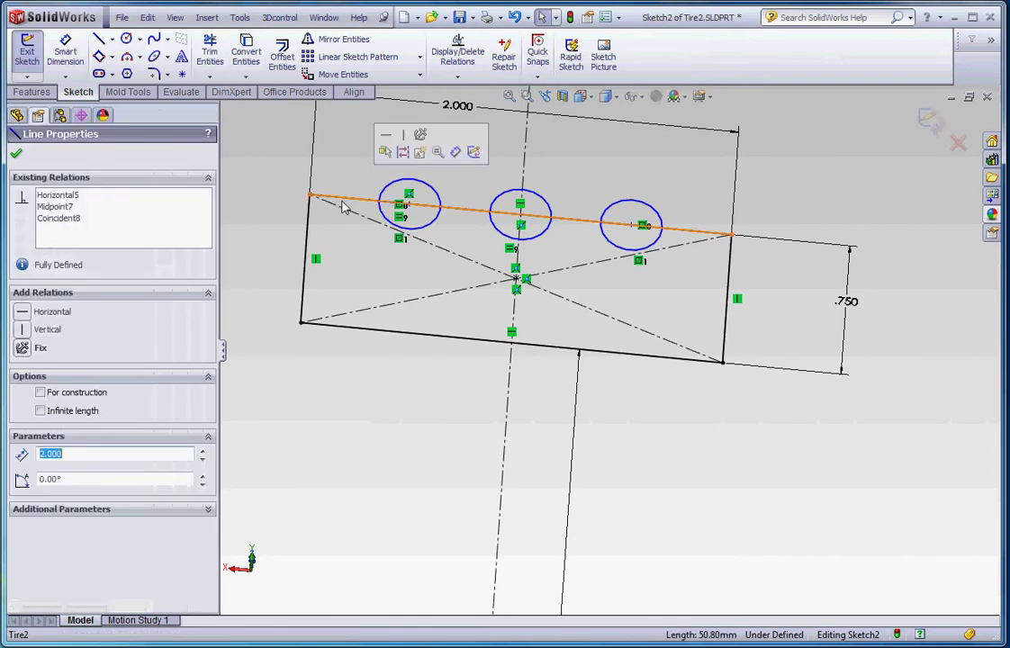
left_click(413, 161)
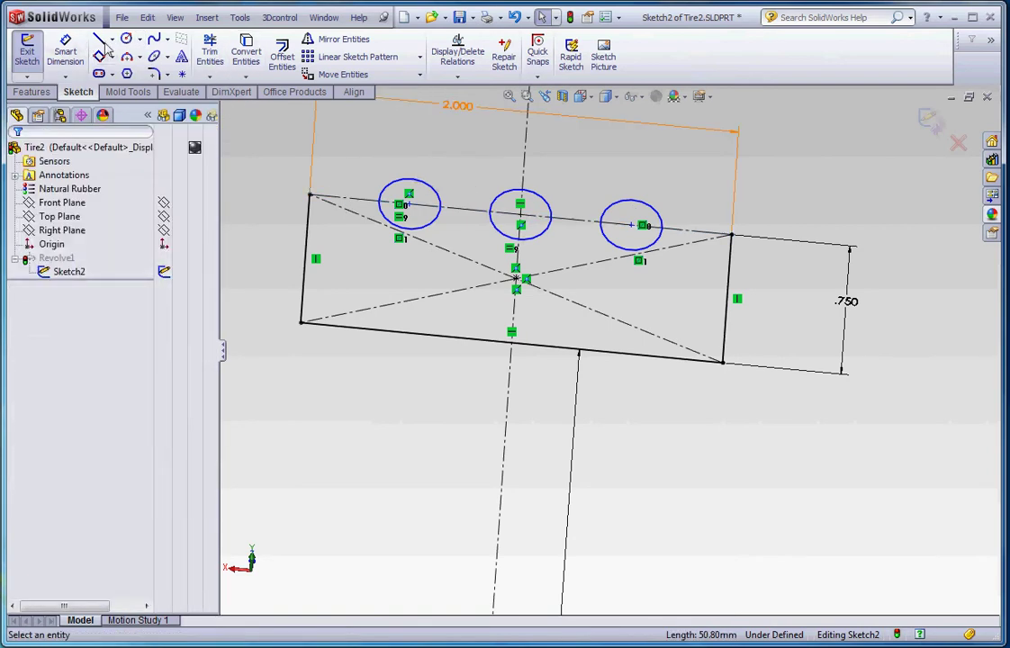
left_click(105, 41)
left_click(309, 194)
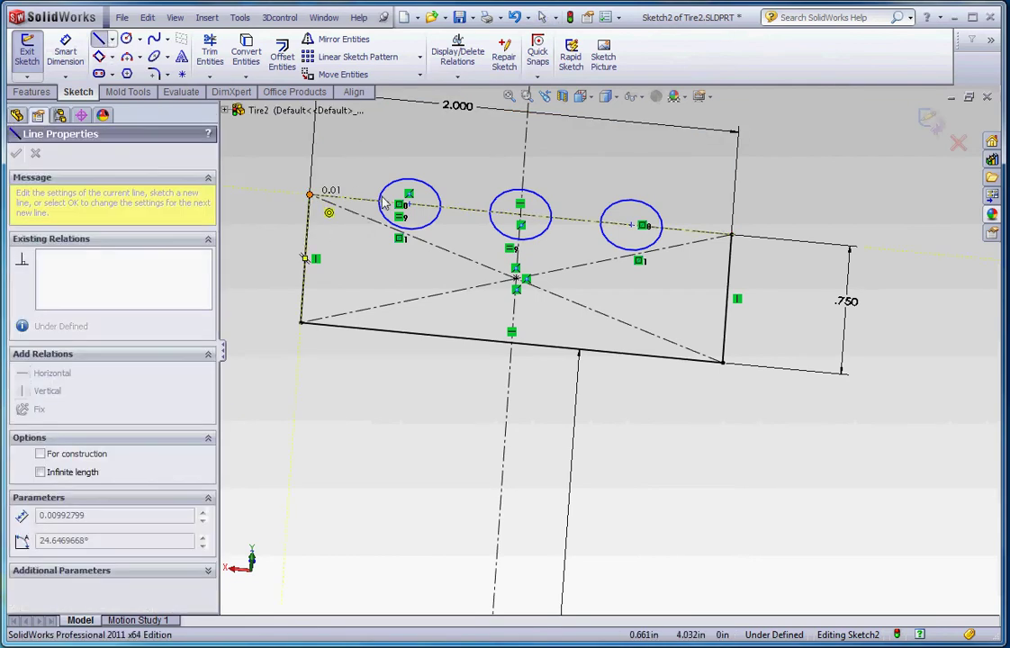
double_click(380, 202)
left_click(439, 207)
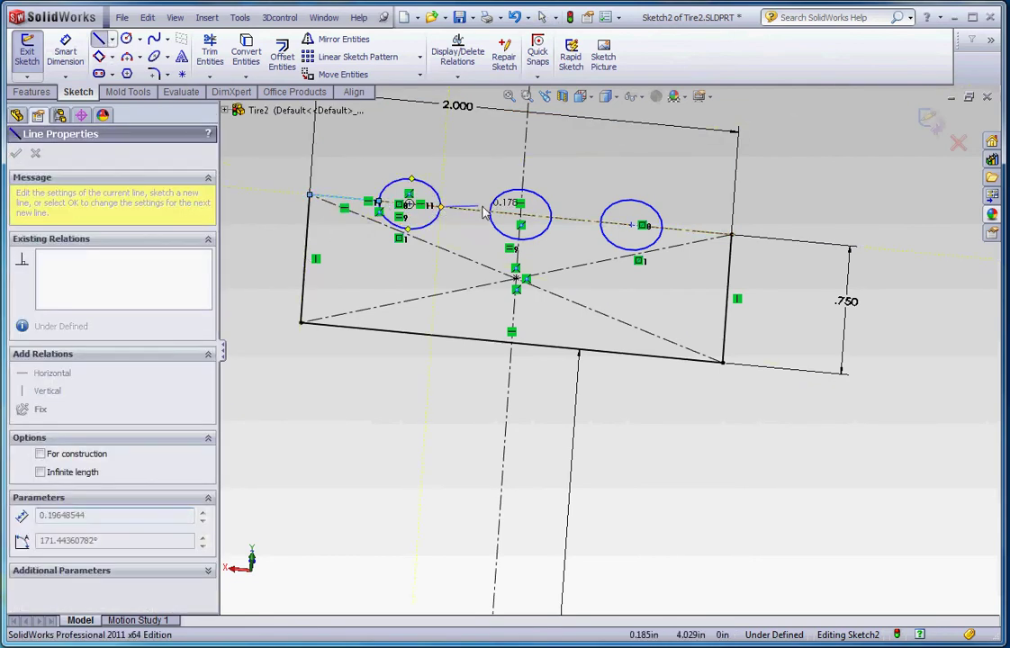
double_click(491, 218)
left_click(551, 218)
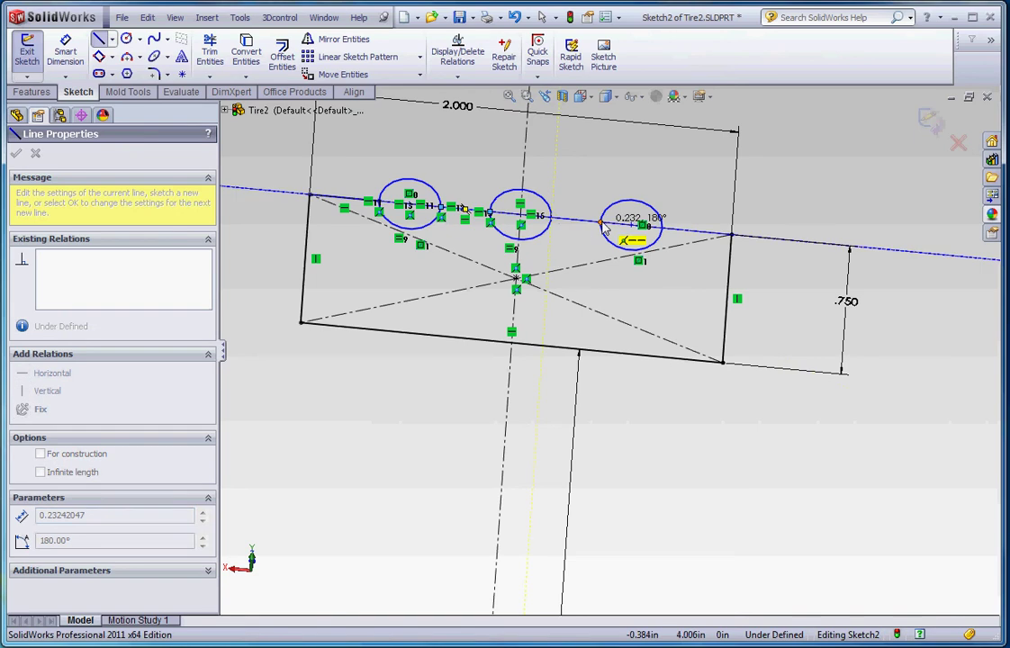
double_click(602, 223)
left_click(663, 229)
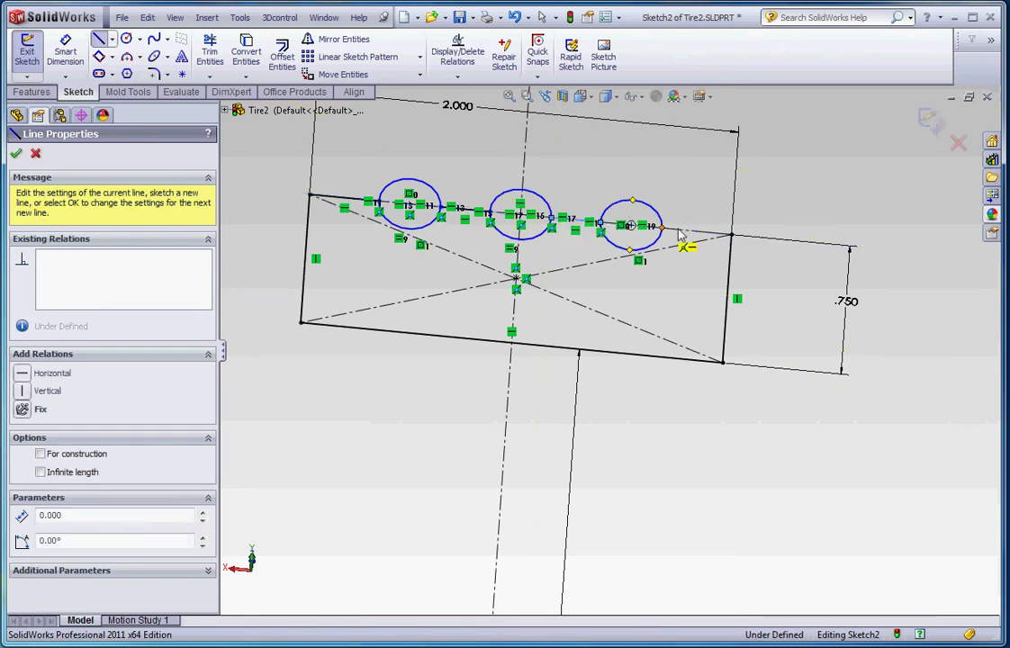
double_click(731, 234)
key("Escape")
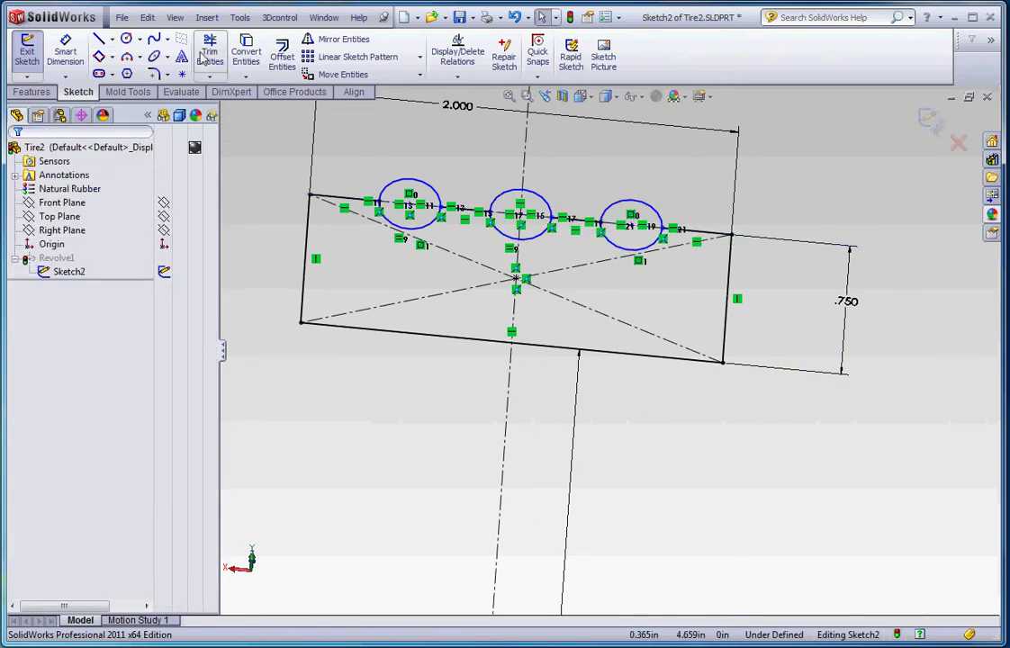
Trim away the upper halves of the three circles to leave semicircular grooves in the profile
left_click(210, 53)
scroll(431, 149, "down", 3)
left_click_drag(401, 192, 453, 212)
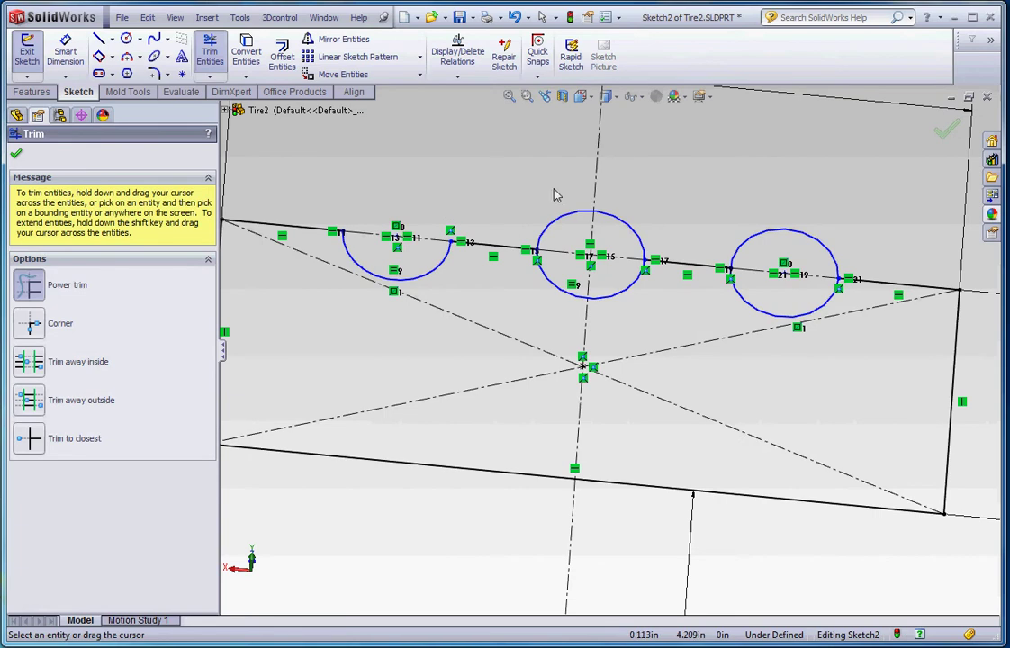
mouse_move(555, 196)
left_mouse_down()
mouse_move(574, 225)
mouse_move(856, 231)
left_mouse_up()
left_click_drag(796, 231, 664, 203)
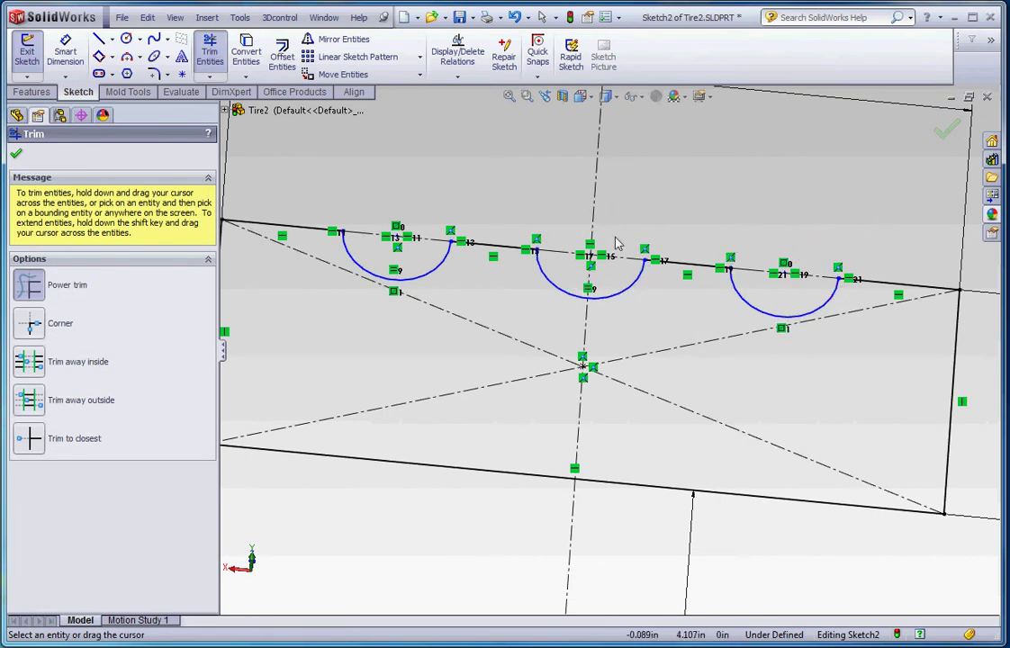
left_click(208, 51)
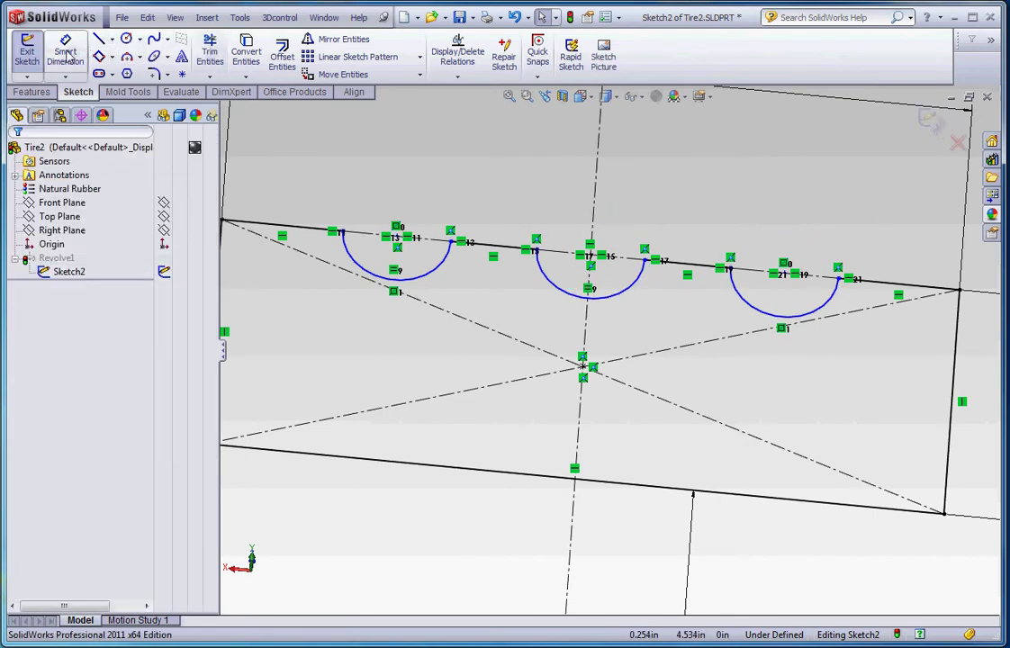
Dimension the distance between the two outer groove arcs symmetrically across the centreline as 1 in
left_click(427, 272)
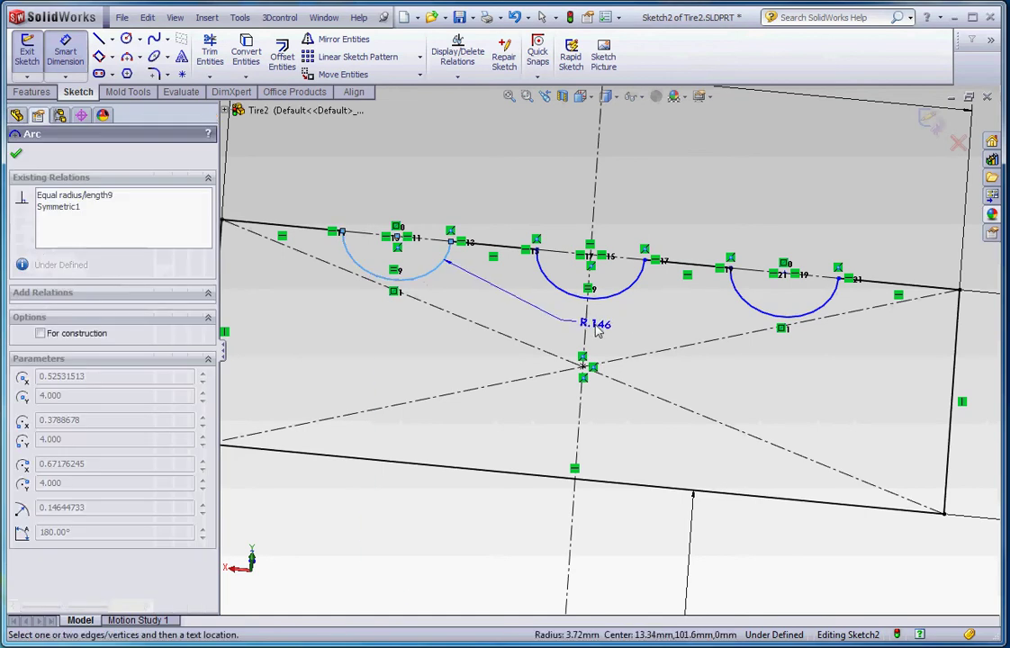
left_click(585, 335)
left_click(657, 189)
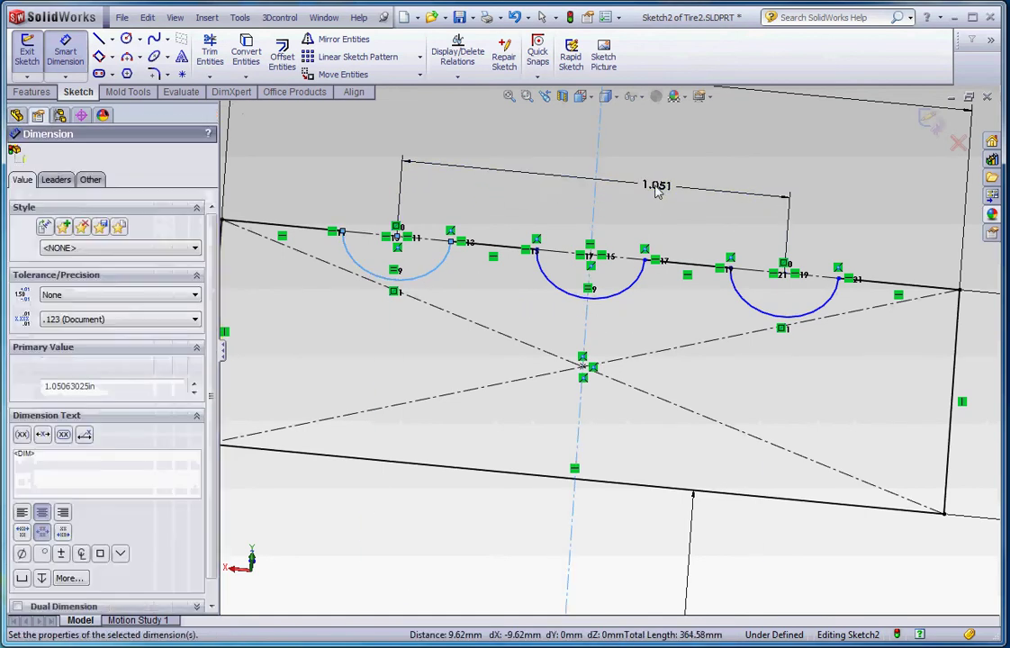
type("1")
key("Return")
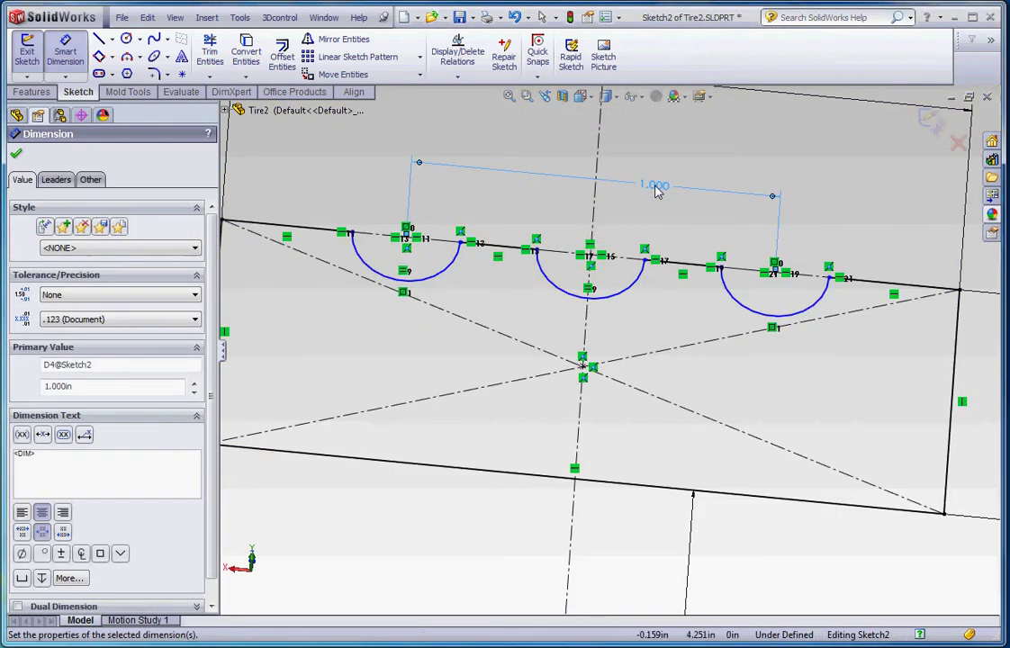
Dimension the middle groove arc with a radius of 0.15 in
left_click(629, 296)
left_click(727, 385)
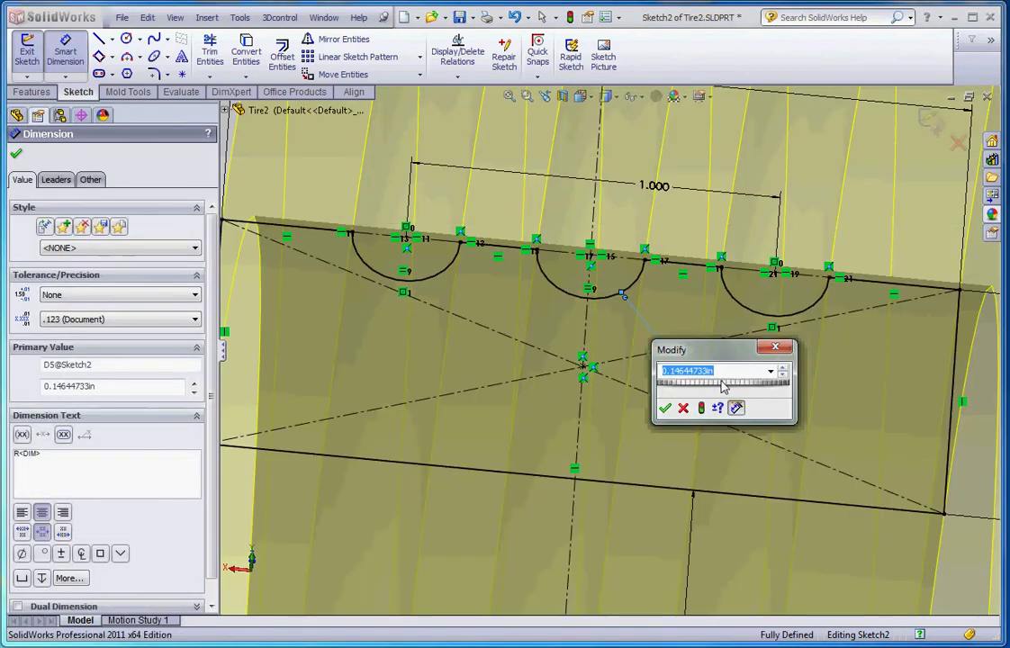
type(".15")
key("Return")
scroll(637, 340, "up", 5)
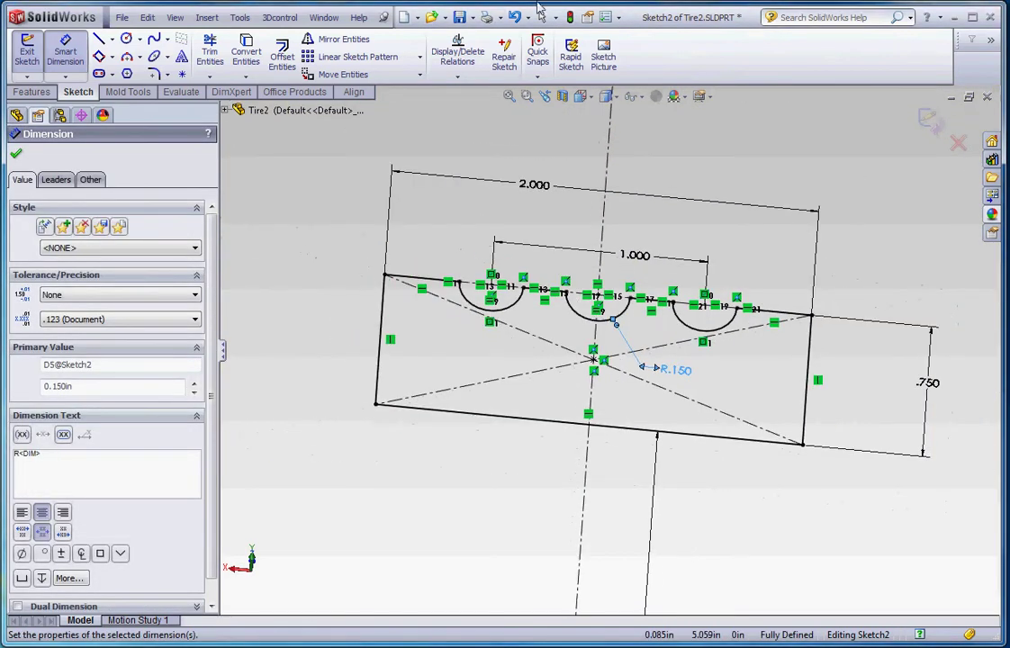
Exit the sketch by rebuilding the revolved tire with the three-groove profile, and inspect the whole tire
key("ctrl+b")
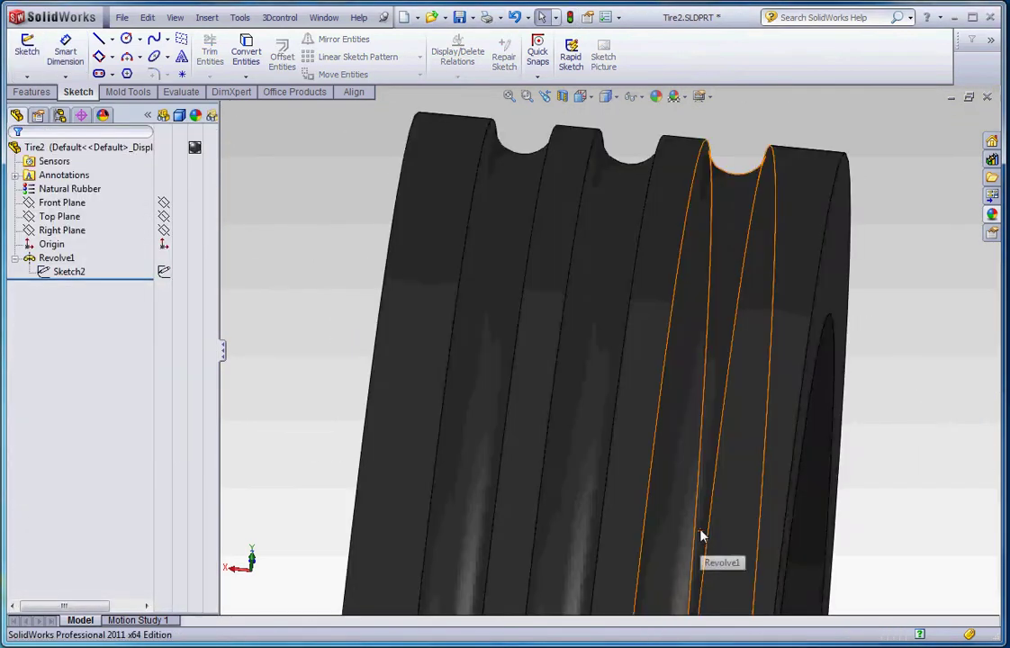
scroll(701, 538, "up", 4)
scroll(747, 431, "up", 5)
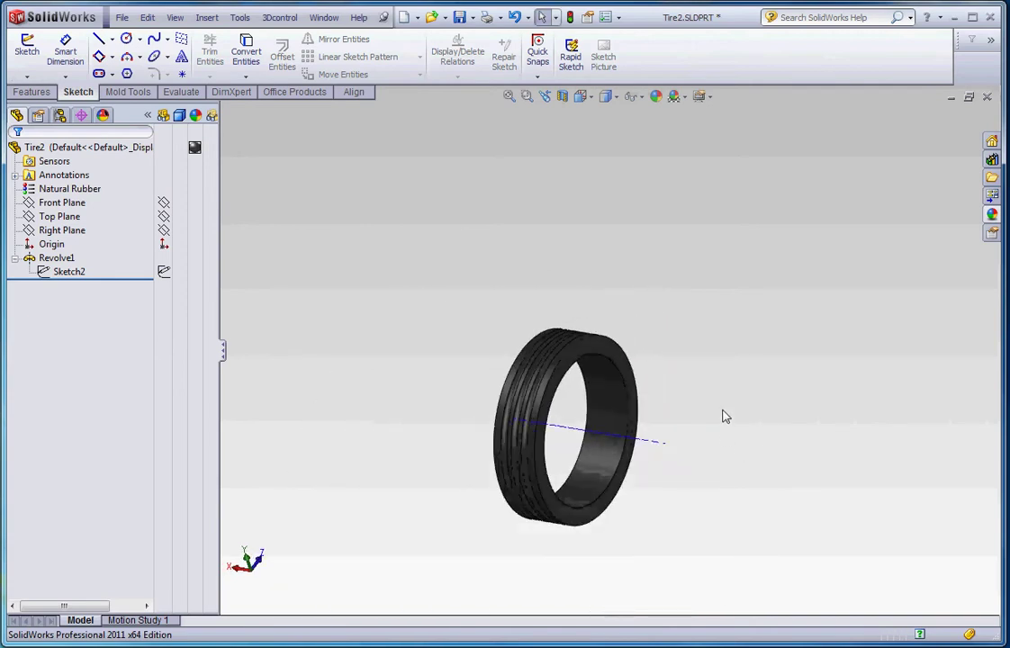
scroll(591, 412, "down", 3)
scroll(687, 463, "up", 2)
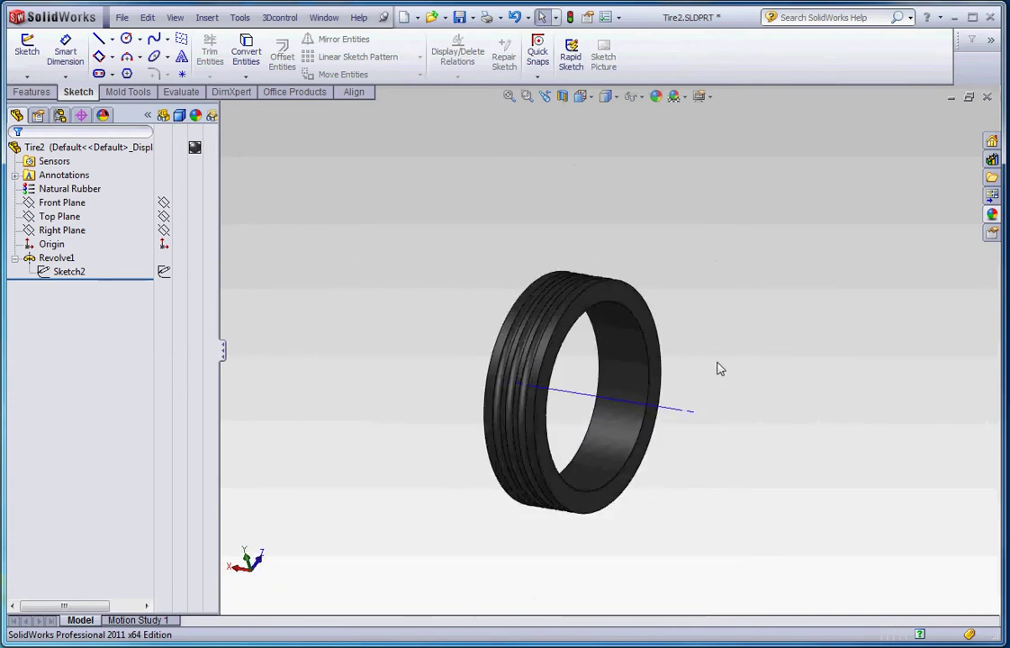
Undo the groove changes in the profile sketch and rebuild the plain tire
key("ctrl+z")
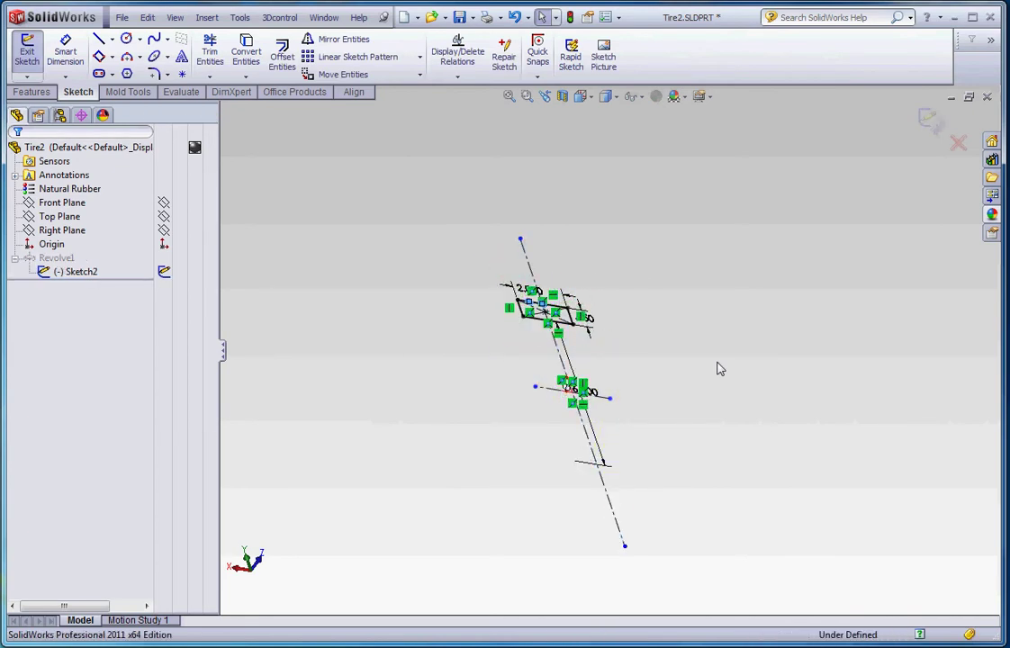
key("ctrl+b")
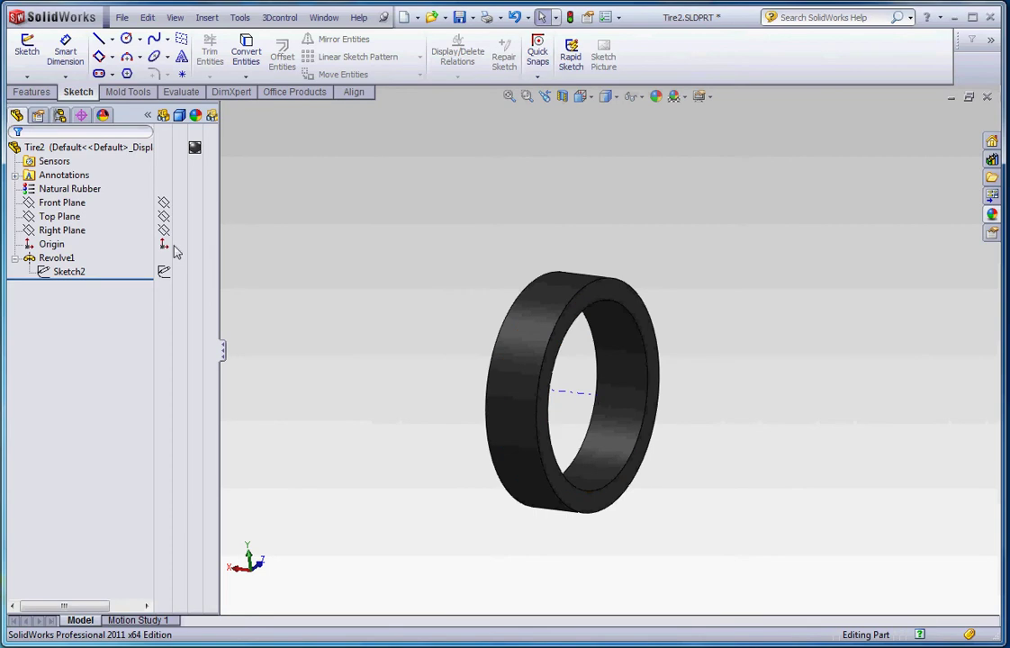
Create a reference plane parallel to the Top Plane, offset 5 in upward so it lies above the tire
left_click(80, 233)
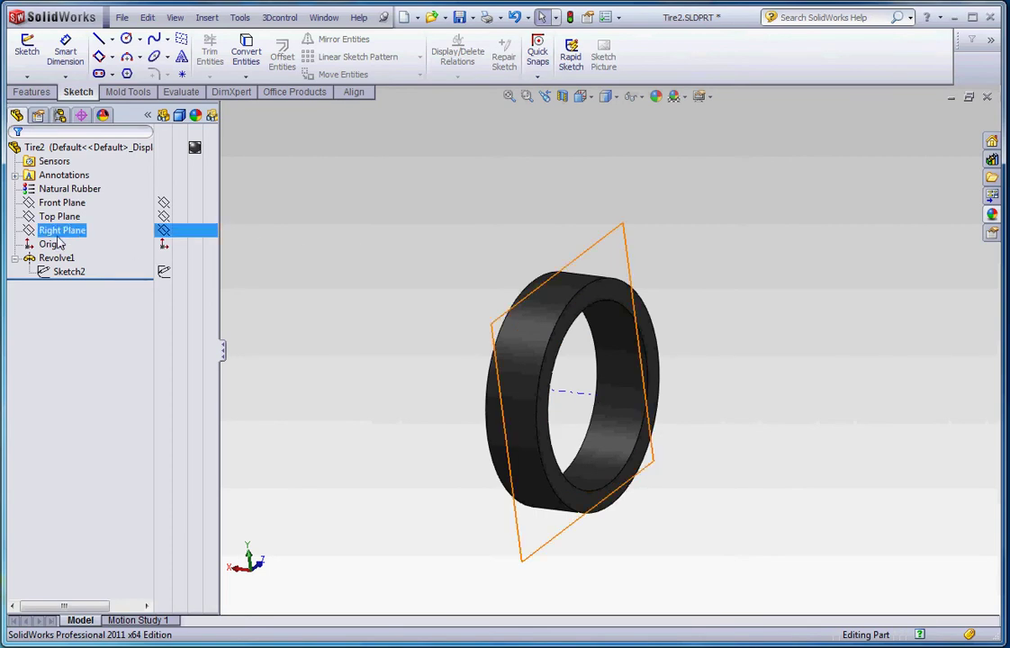
left_click(315, 209)
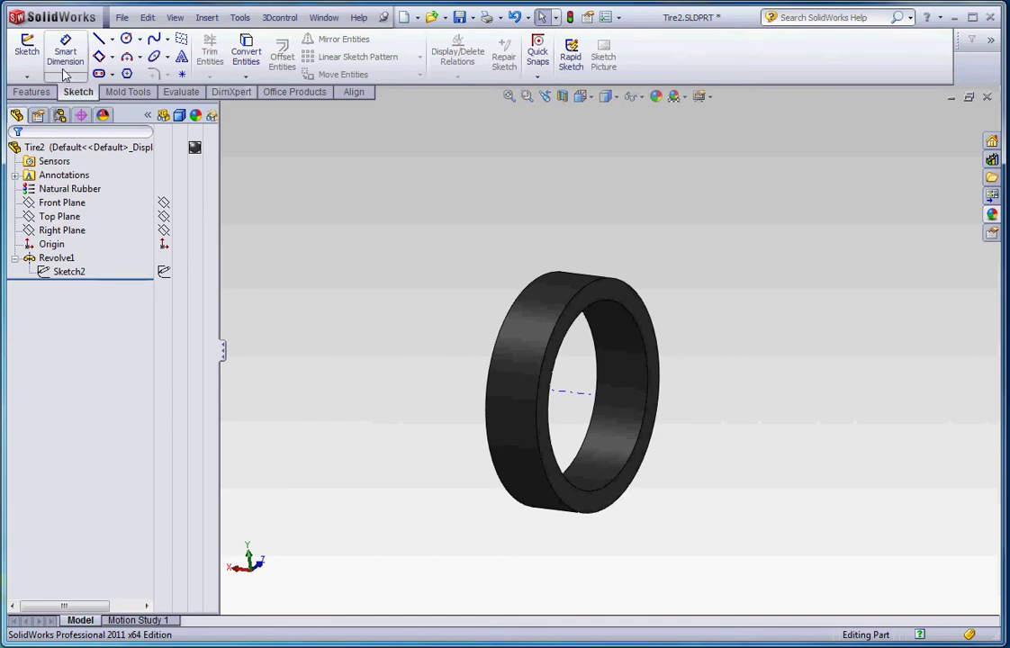
left_click(32, 92)
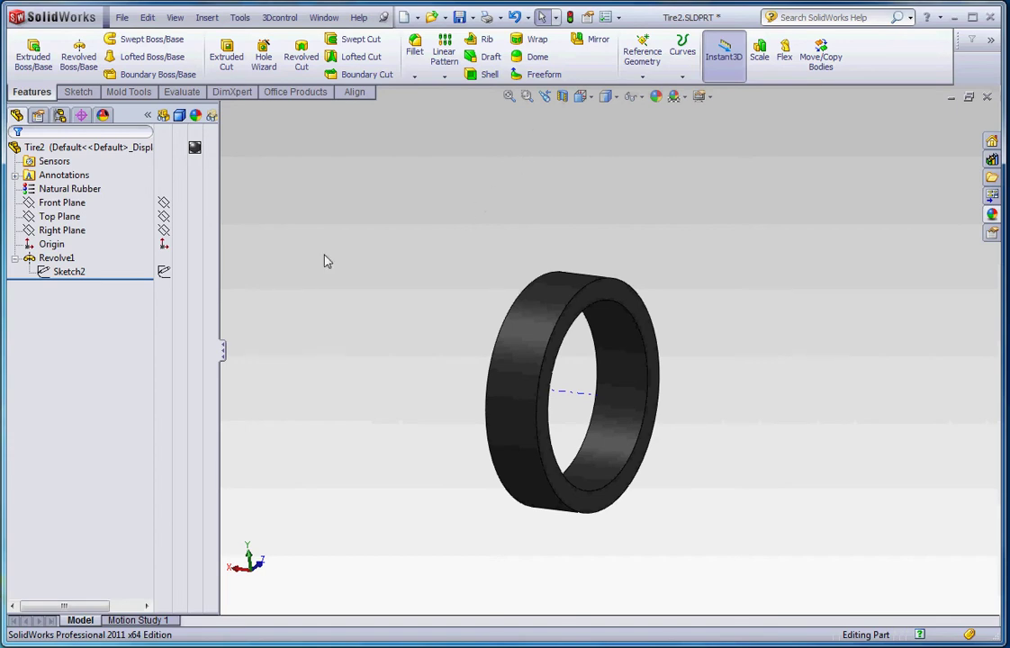
left_click(60, 216)
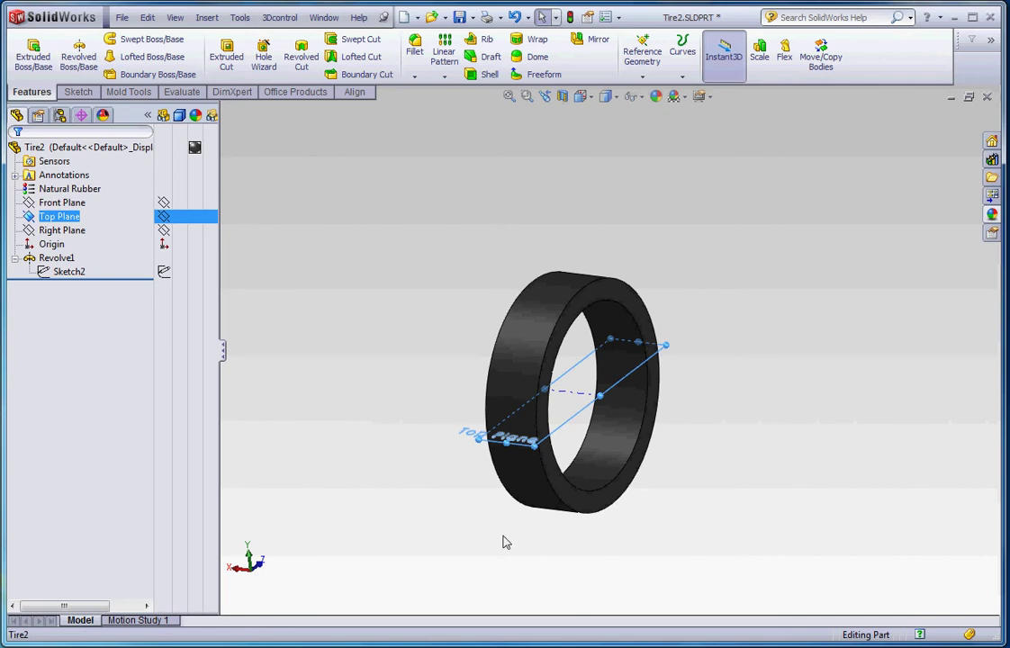
left_click_drag(489, 444, 389, 375, "ctrl")
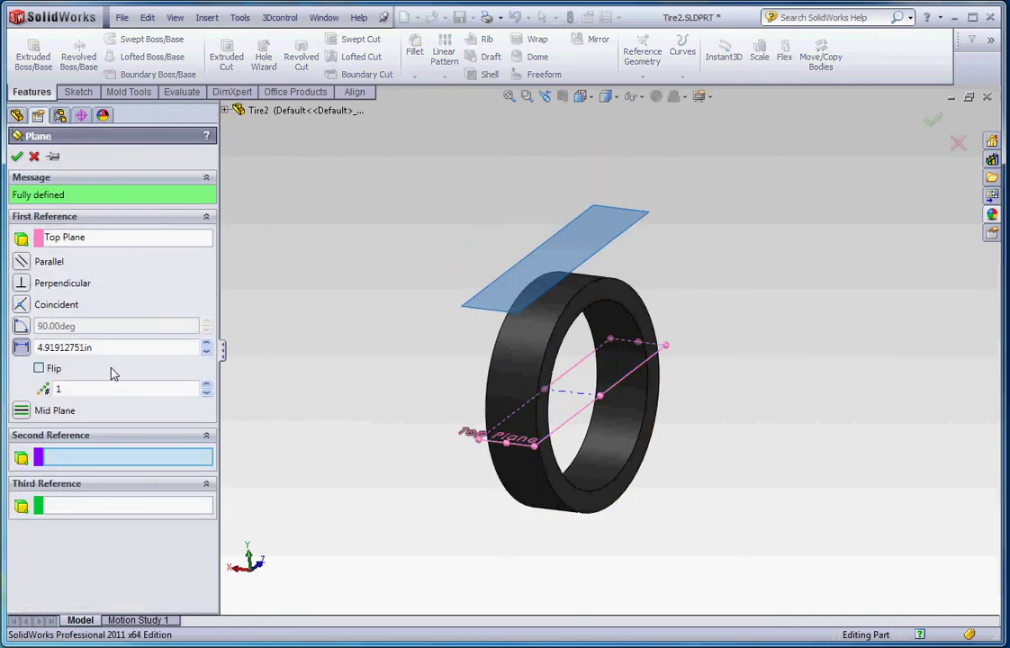
double_click(59, 348)
type("5.000")
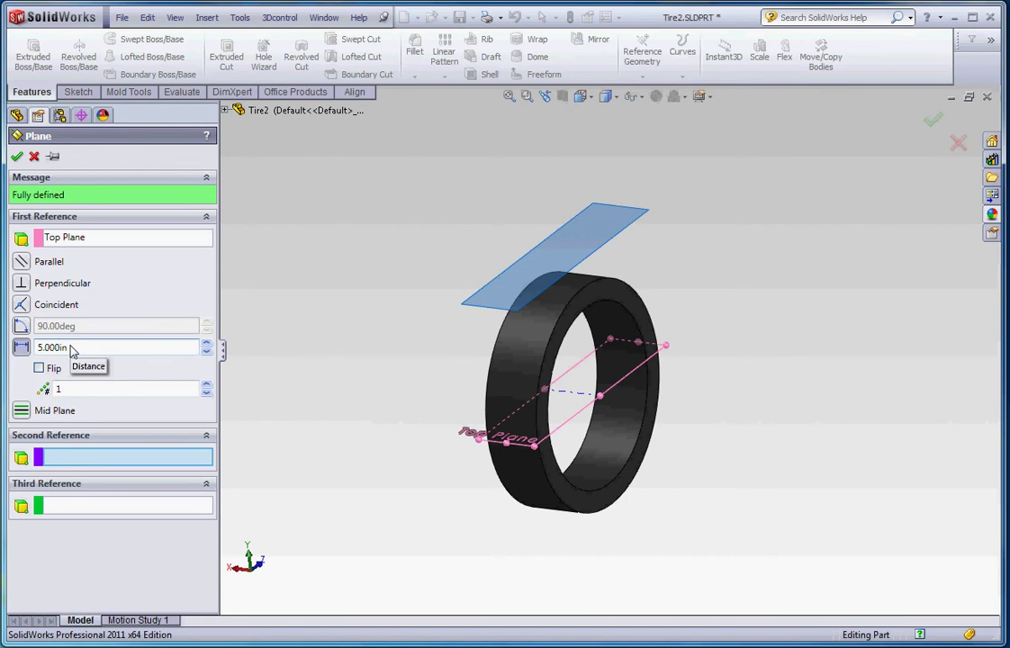
left_click(17, 157)
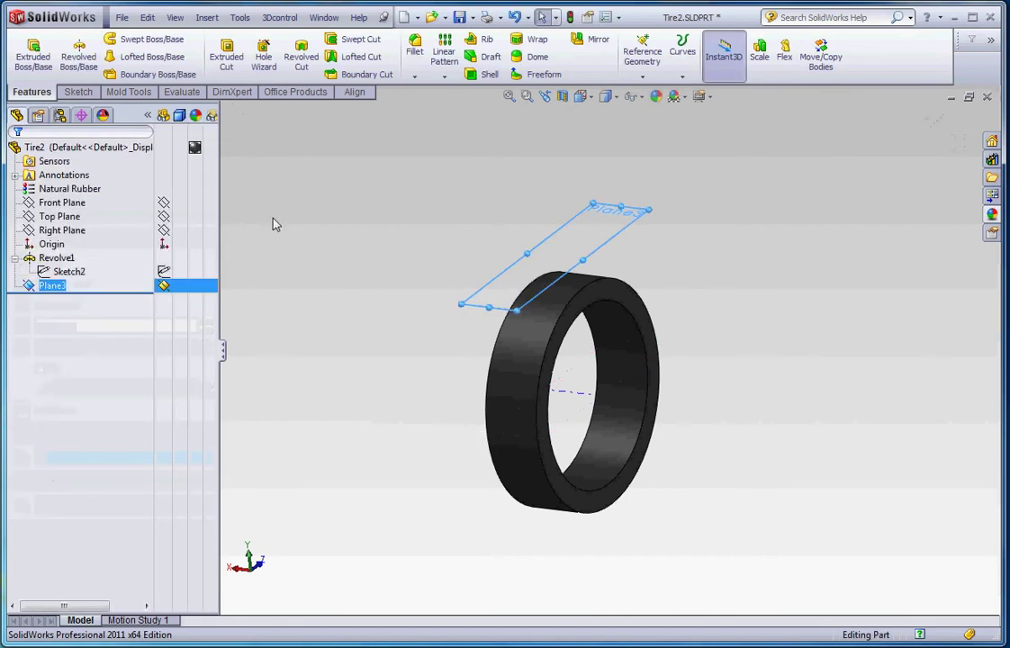
Facing the new offset plane squarely, enlarge its border so it extends well beyond the tire on all four sides
left_click(56, 257)
left_click(270, 377)
middle_click_drag(271, 376, 371, 494)
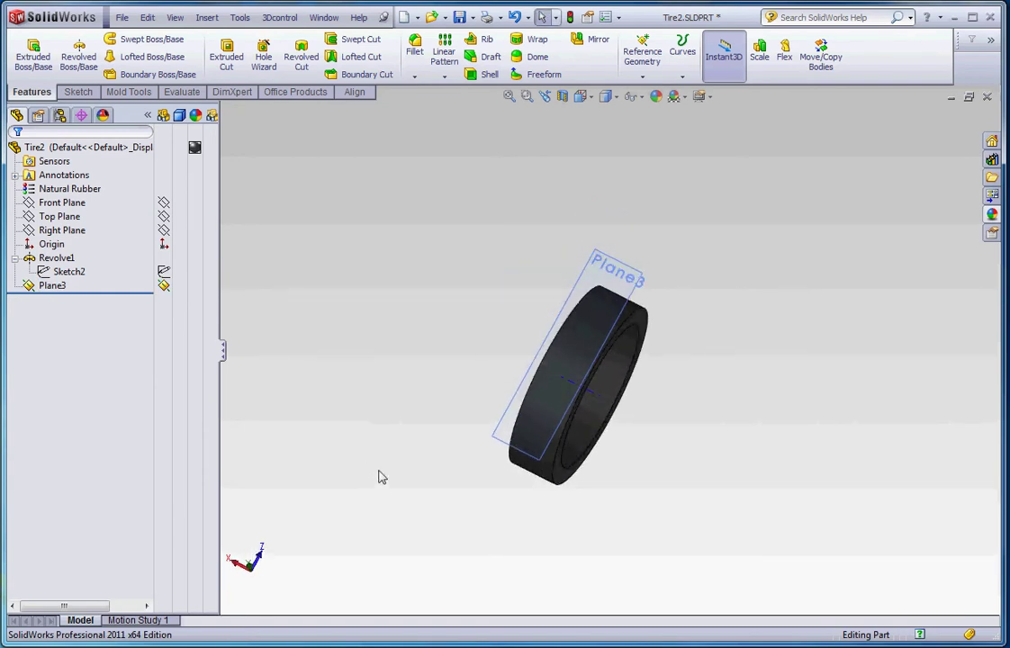
scroll(633, 374, "up", 3)
scroll(611, 363, "down", 5)
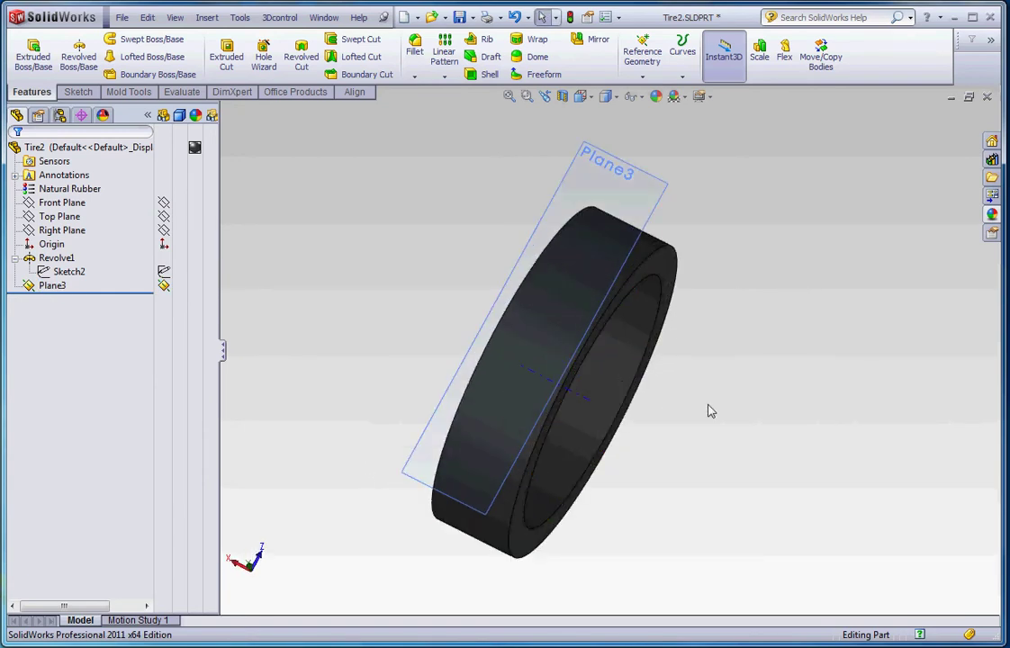
left_click(581, 97)
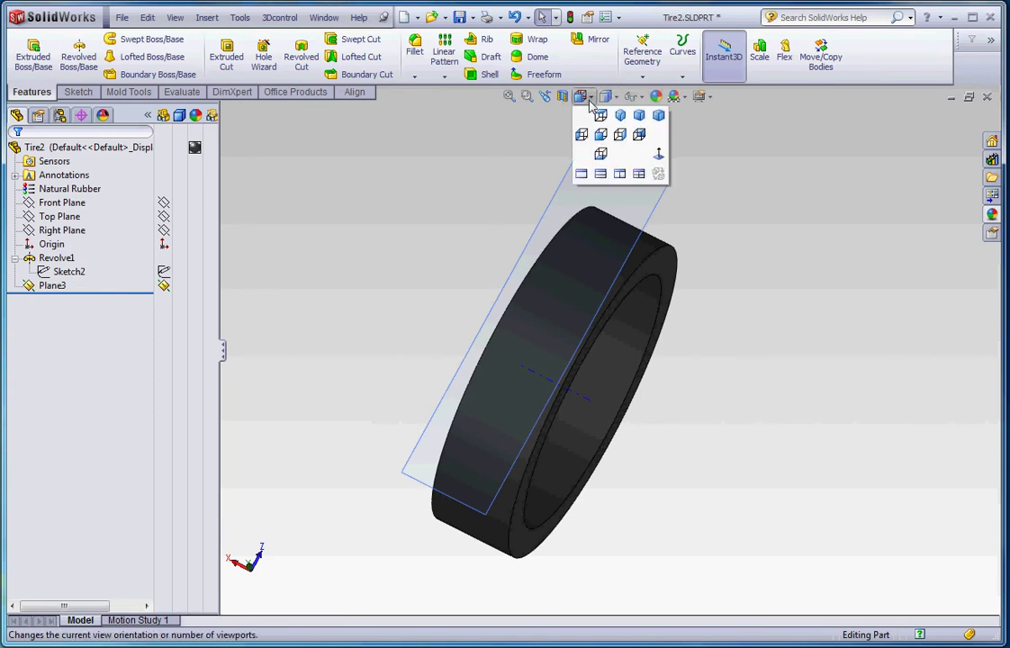
left_click(659, 157)
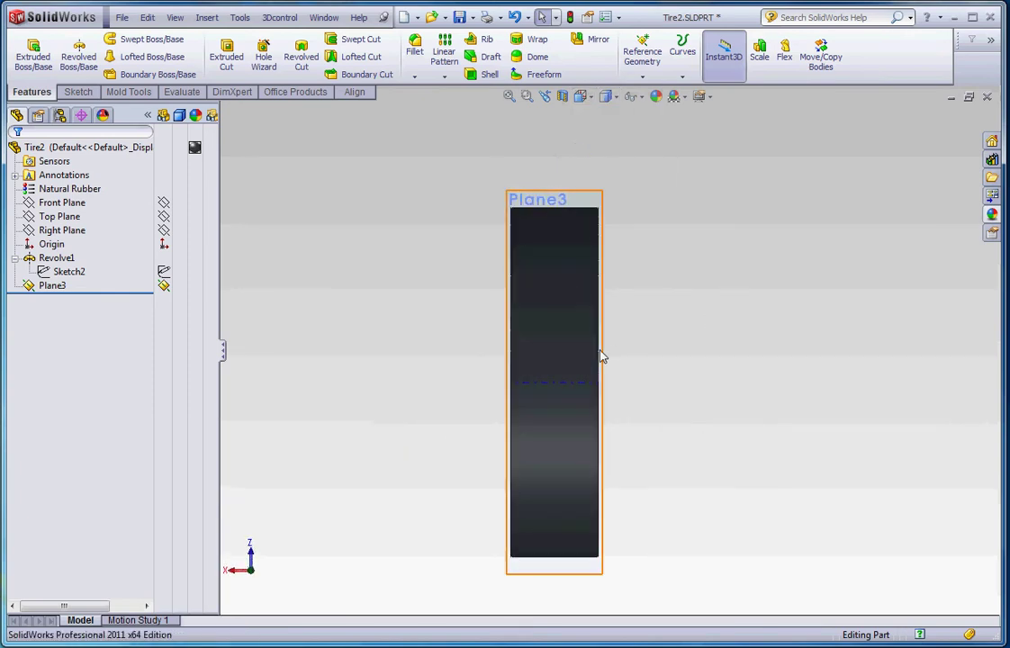
left_click_drag(607, 360, 686, 386)
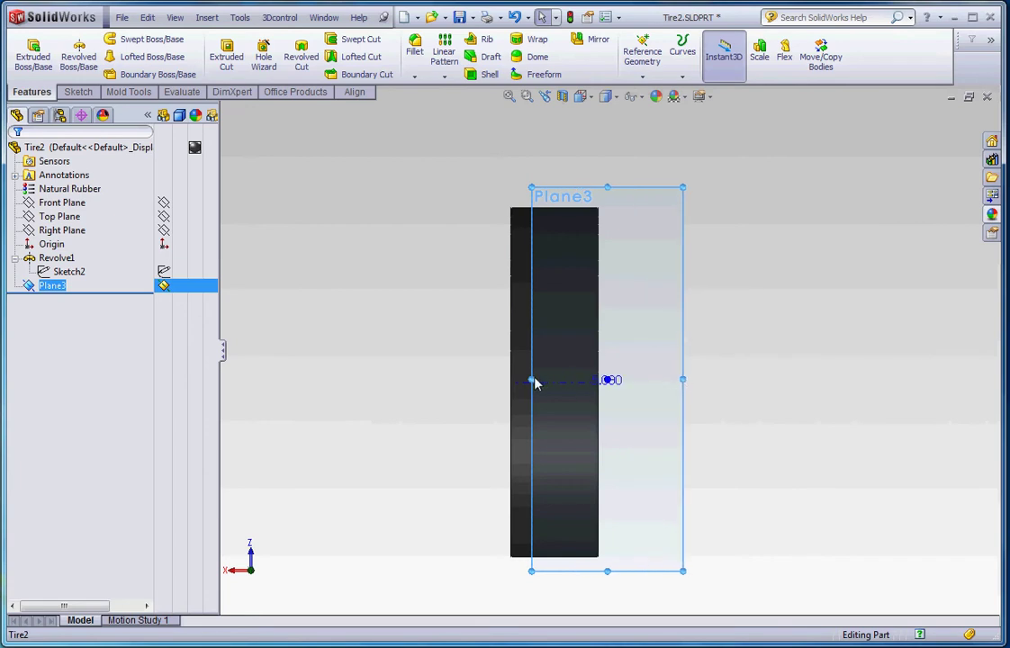
left_click_drag(533, 381, 422, 380)
left_click_drag(553, 189, 552, 152)
left_click_drag(554, 601, 555, 600)
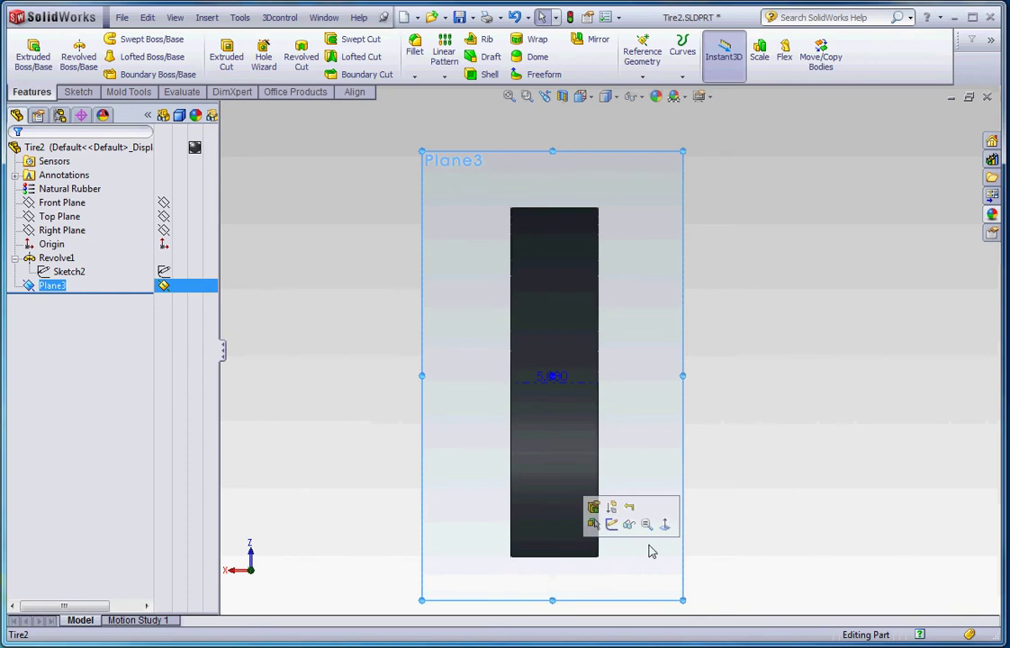
left_click(772, 491)
Start a sketch on the offset plane and draw a slanted line about 3 in long across the tire's width, passing just above the origin
key("f")
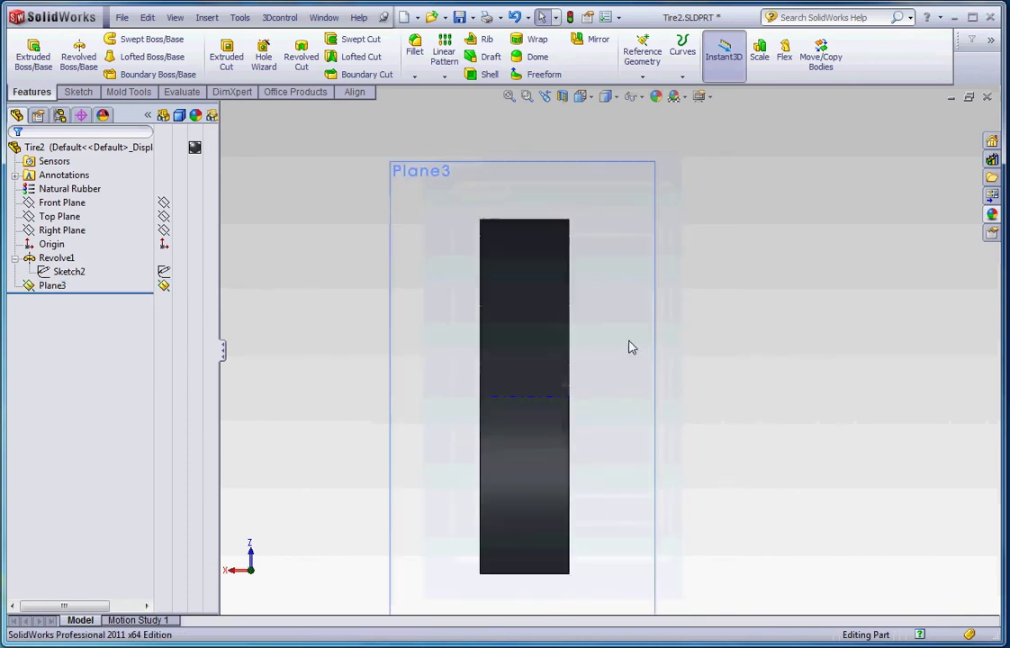
scroll(577, 413, "up", 1)
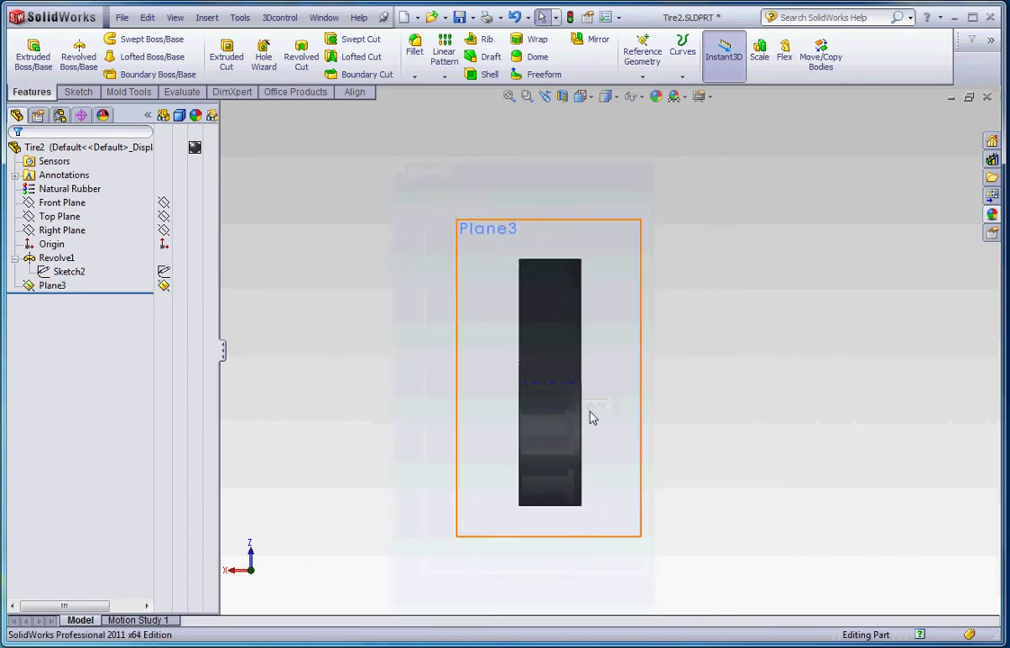
scroll(590, 412, "down", 1)
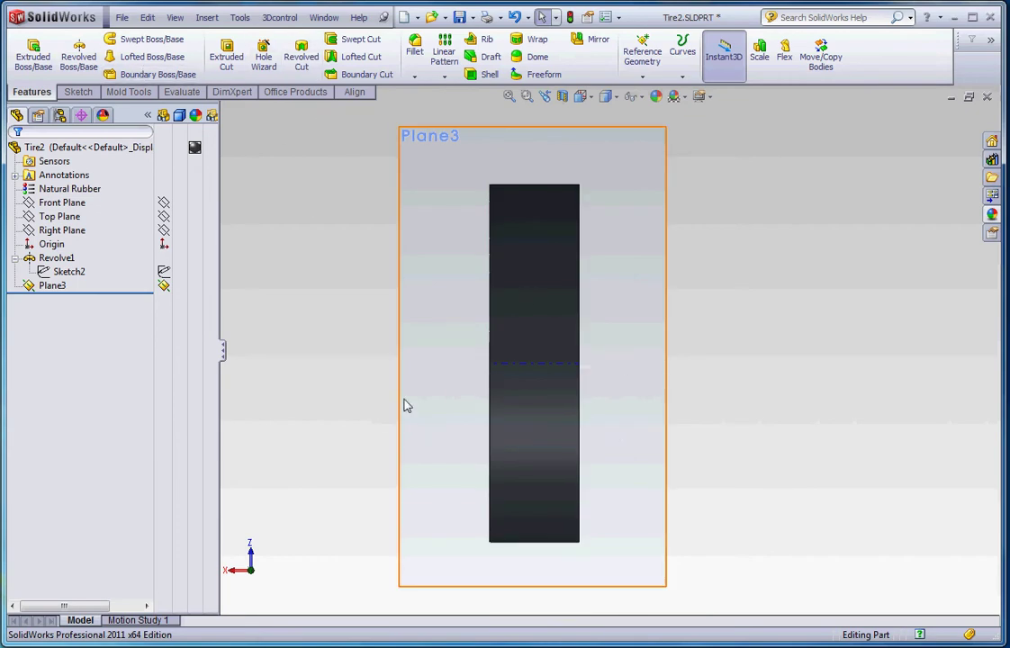
left_click(74, 90)
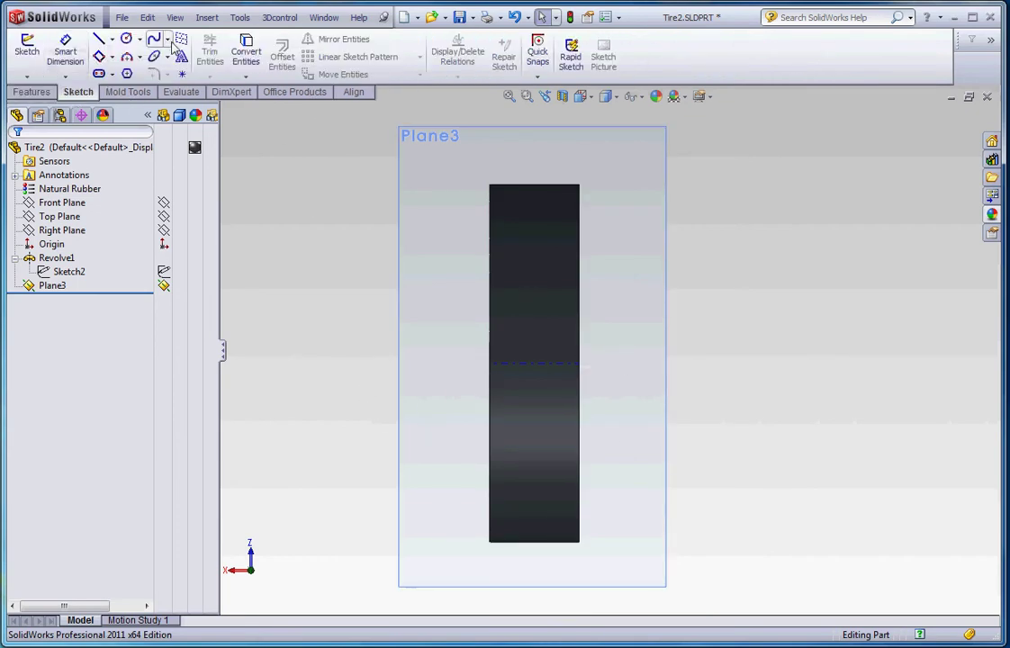
left_click(99, 41)
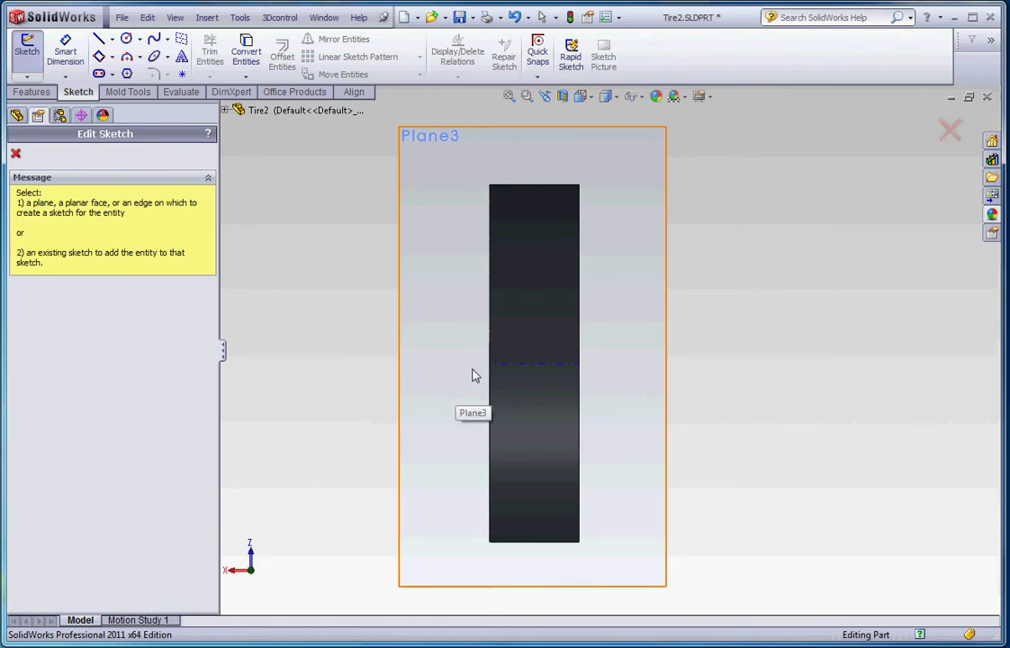
left_click(432, 333)
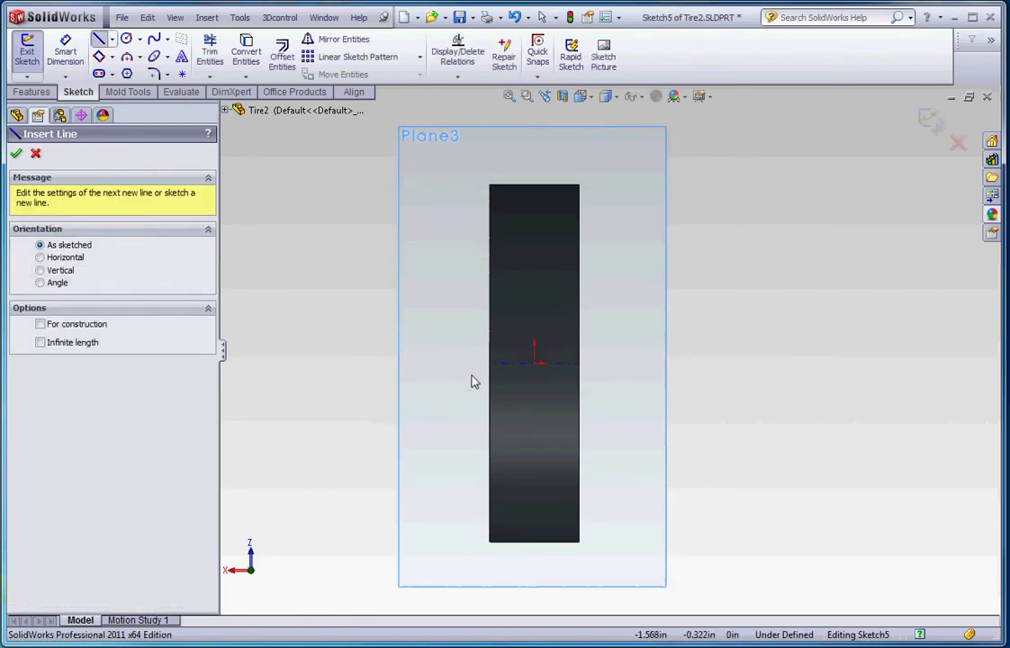
left_click(465, 377)
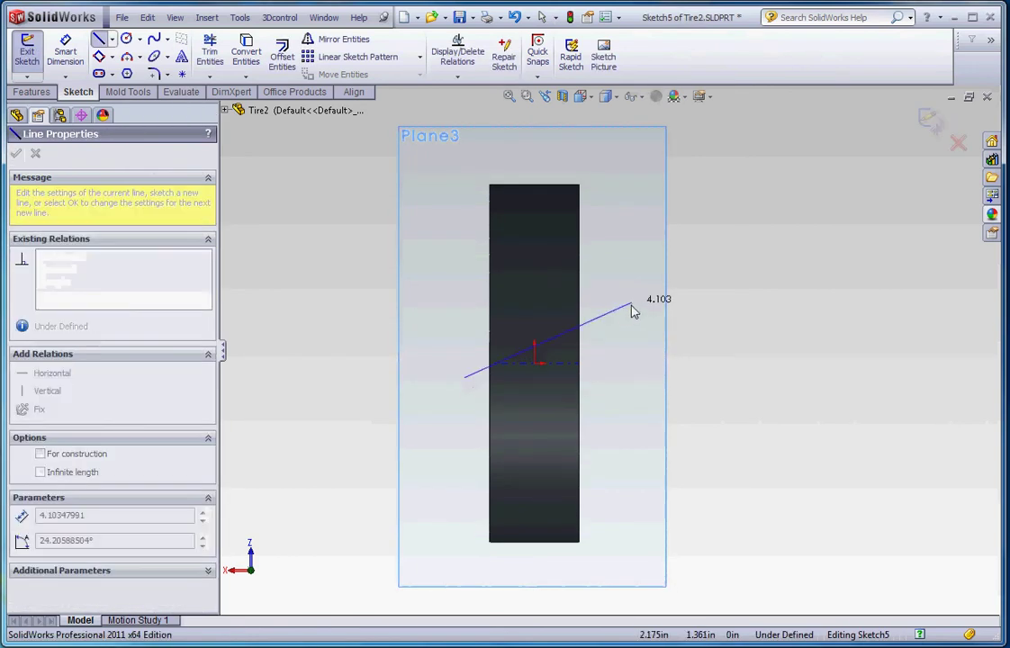
left_click(593, 335)
key("Escape")
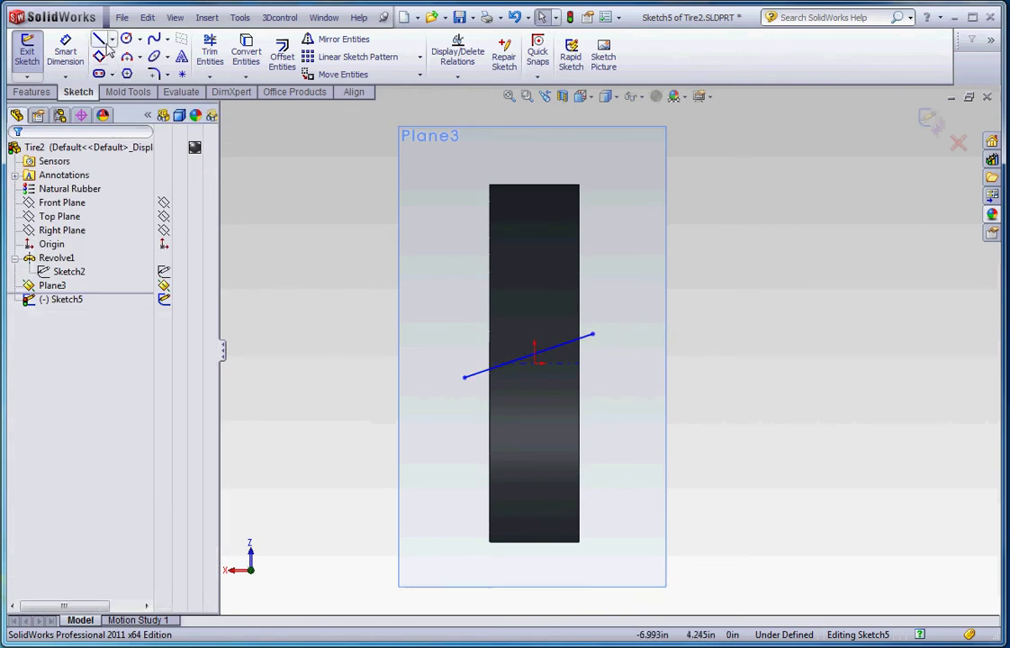
Draw a slanted centerline about 4.09 in long across the tire, just below the solid line
left_click(110, 40)
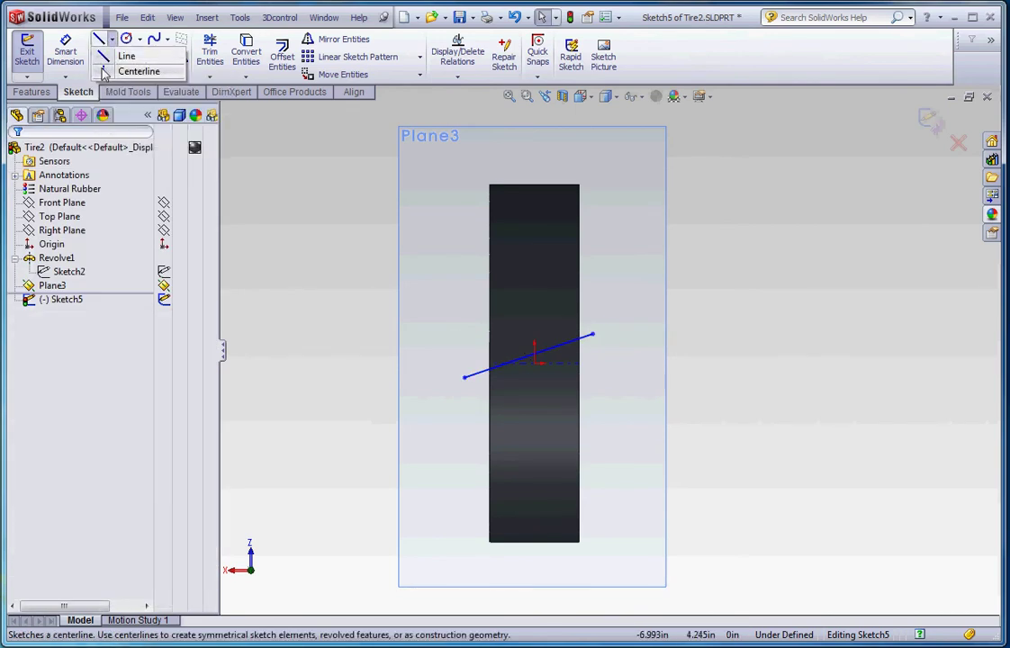
left_click(137, 71)
left_click(457, 427)
left_click(630, 369)
key("Escape")
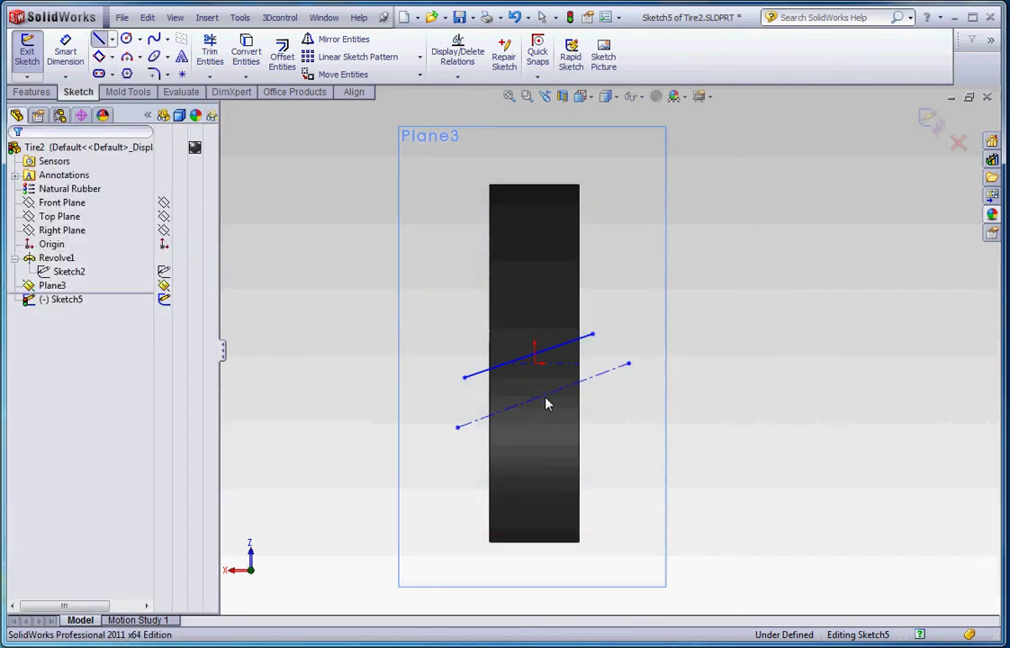
Make the centerline's midpoint coincident with the origin
right_click(545, 399)
left_click(604, 385)
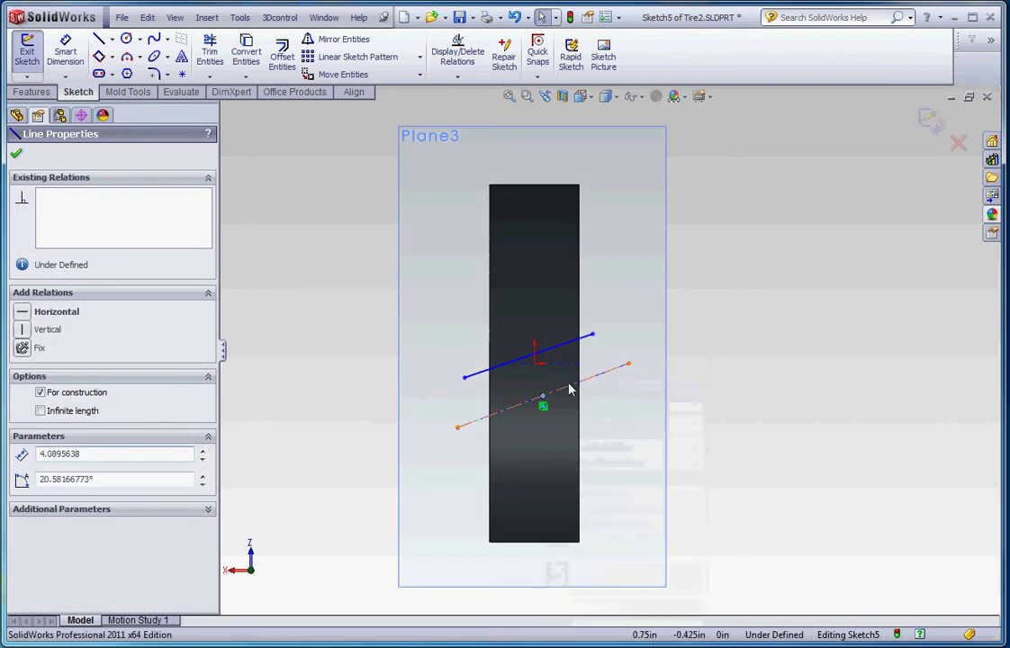
left_click(537, 365, "ctrl")
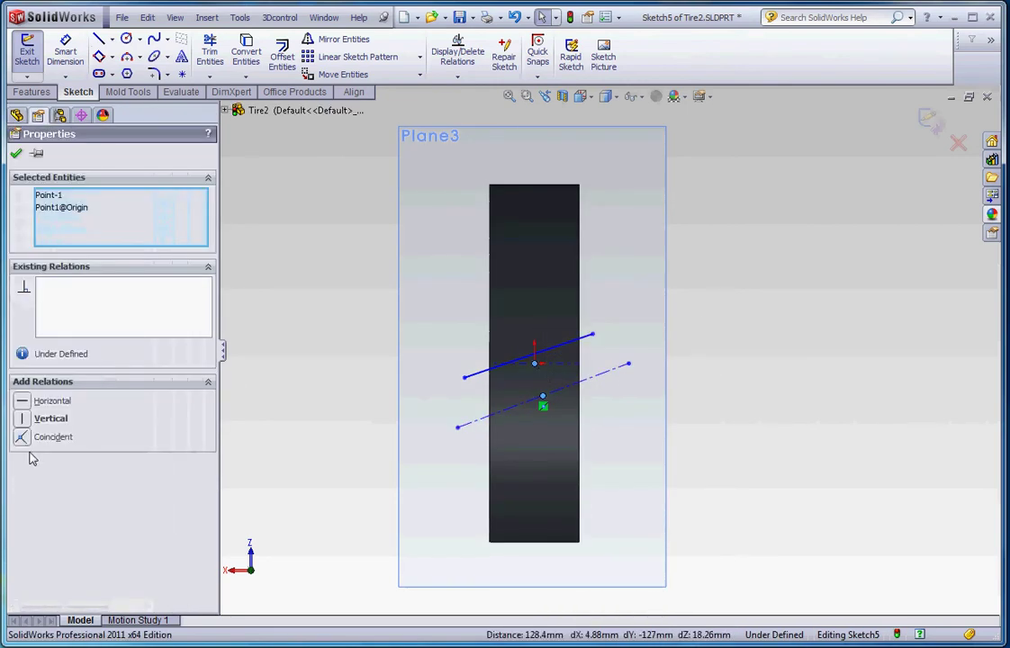
left_click(23, 438)
left_click(706, 418)
Make the slanted solid line parallel to the centerline
scroll(565, 350, "down", 5)
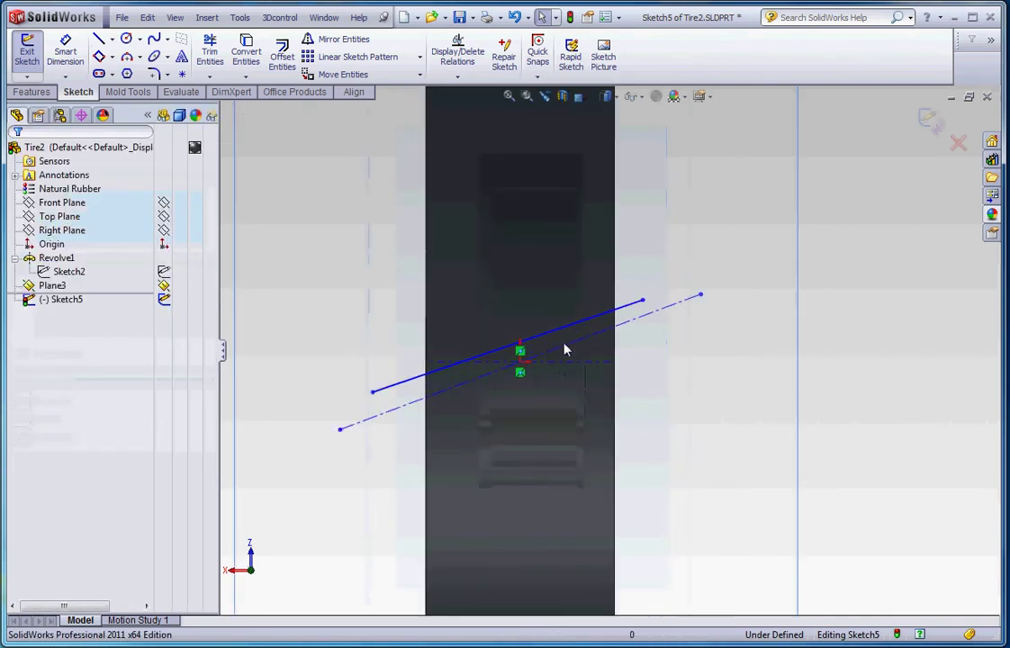
left_click(566, 328)
left_click(565, 346, "ctrl")
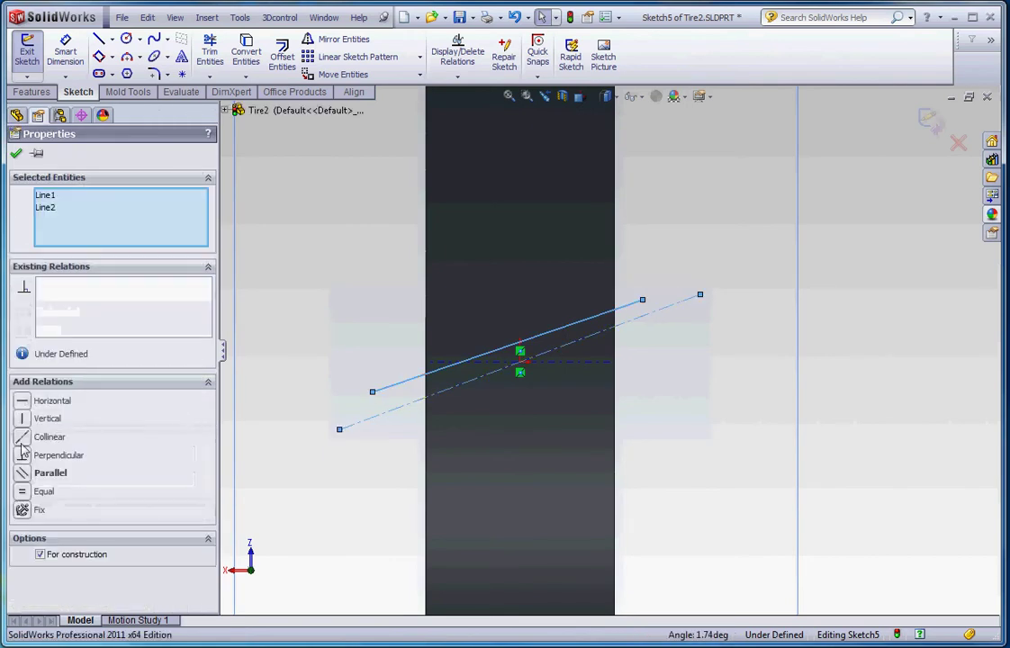
left_click(36, 473)
left_click(635, 418)
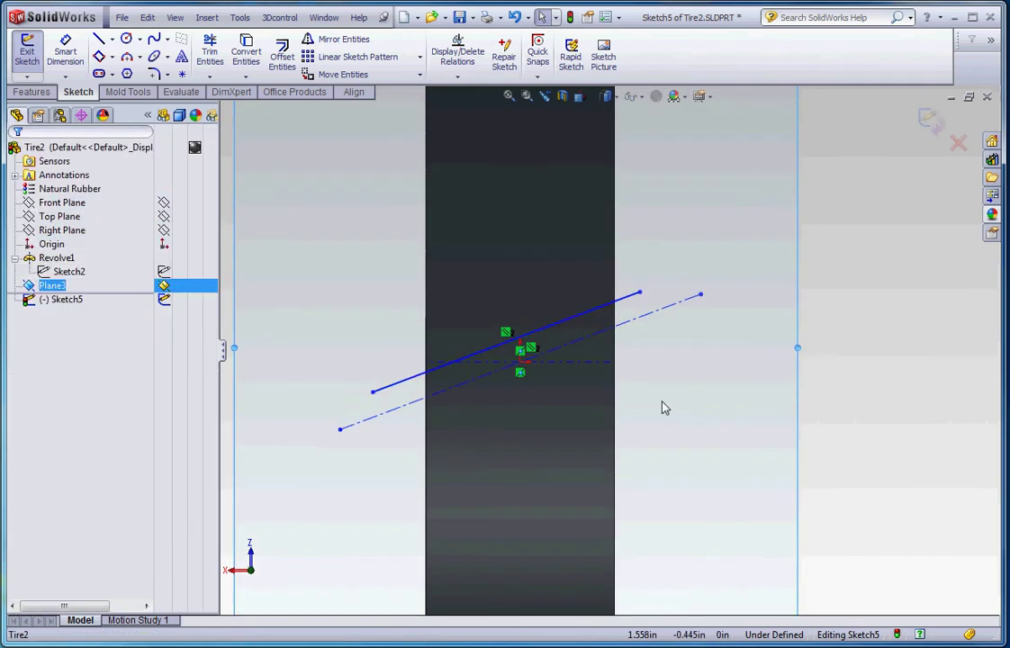
Mirror the slanted solid line about the centerline
left_click(576, 321)
left_click(577, 343, "ctrl")
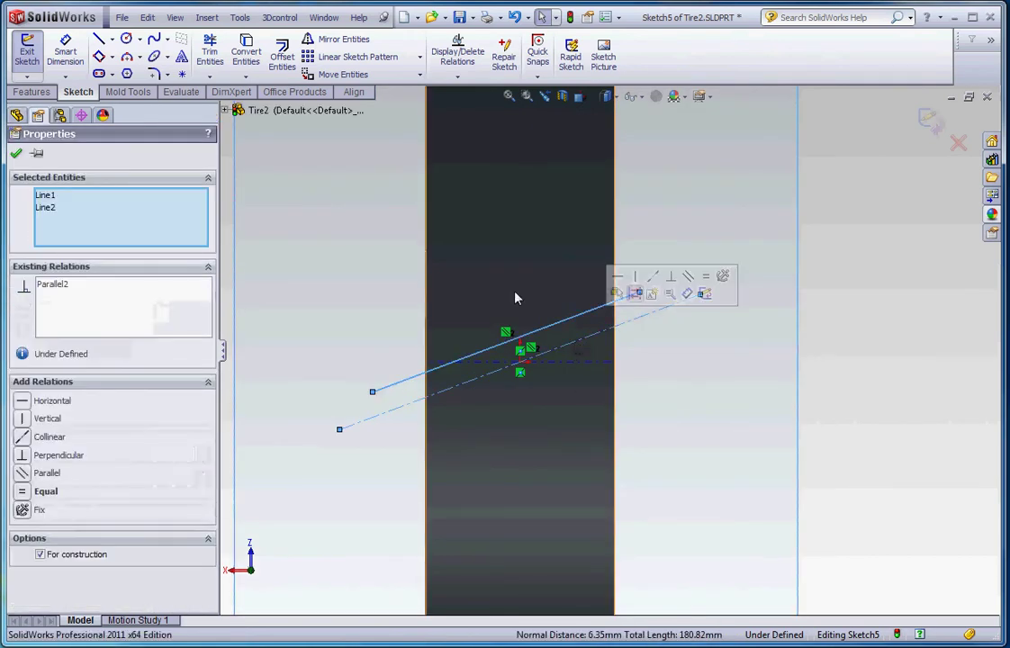
left_click(280, 38)
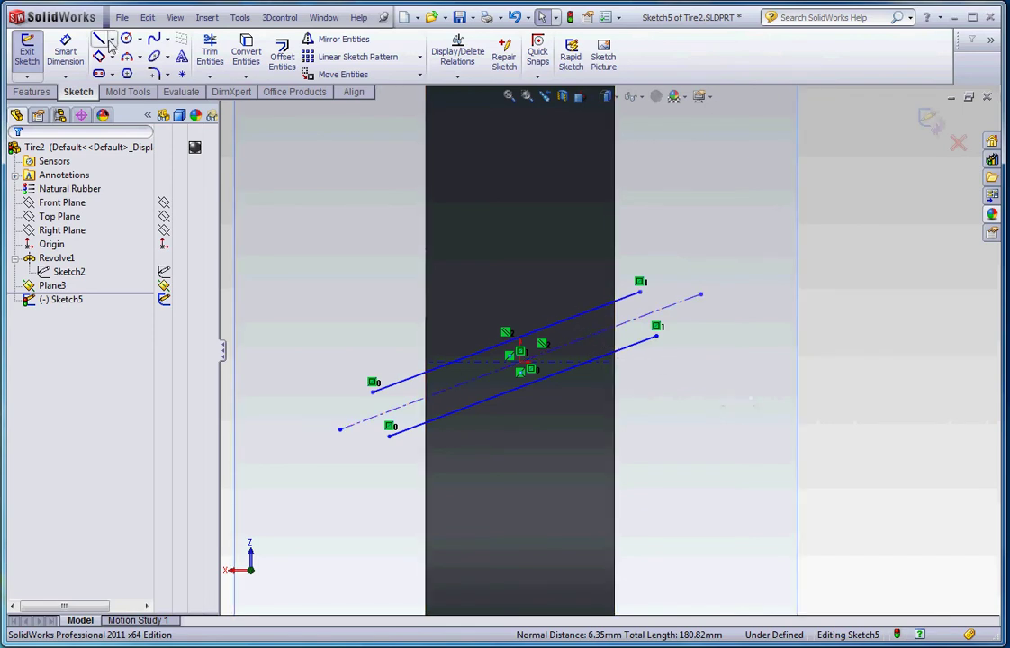
Close both ends of the slanted strip with lines joining the endpoints of the two parallel lines
left_click(372, 393)
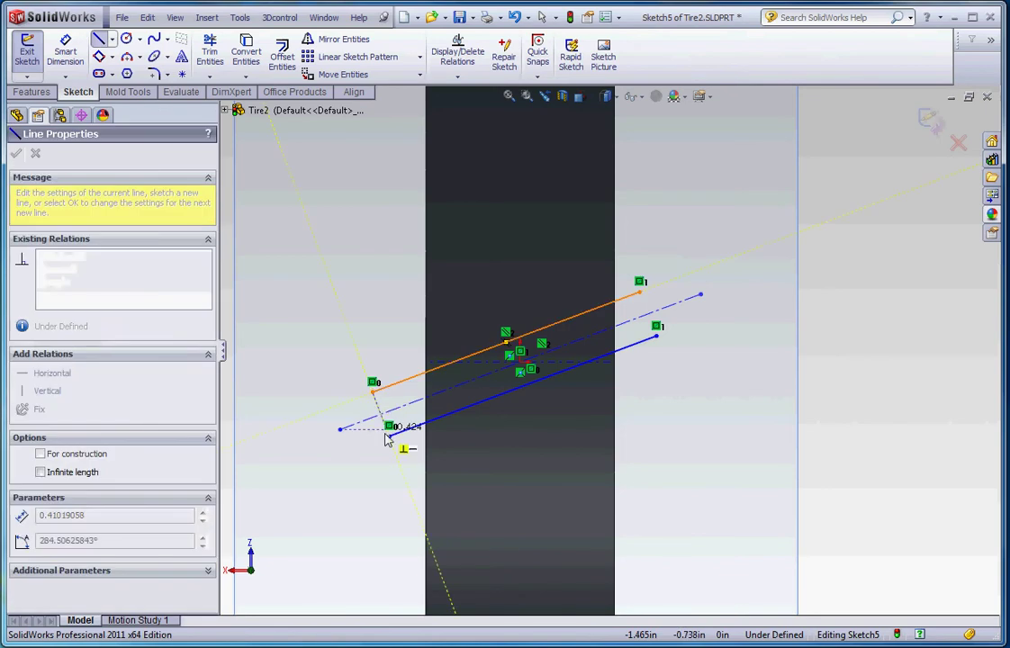
left_click(389, 435)
key("Escape")
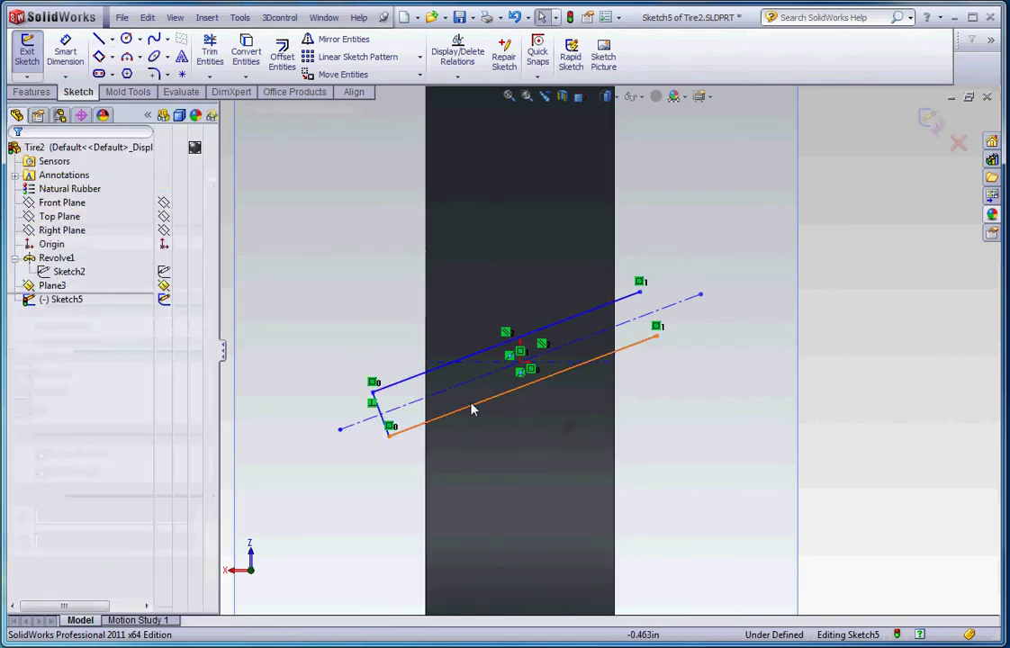
key("Return")
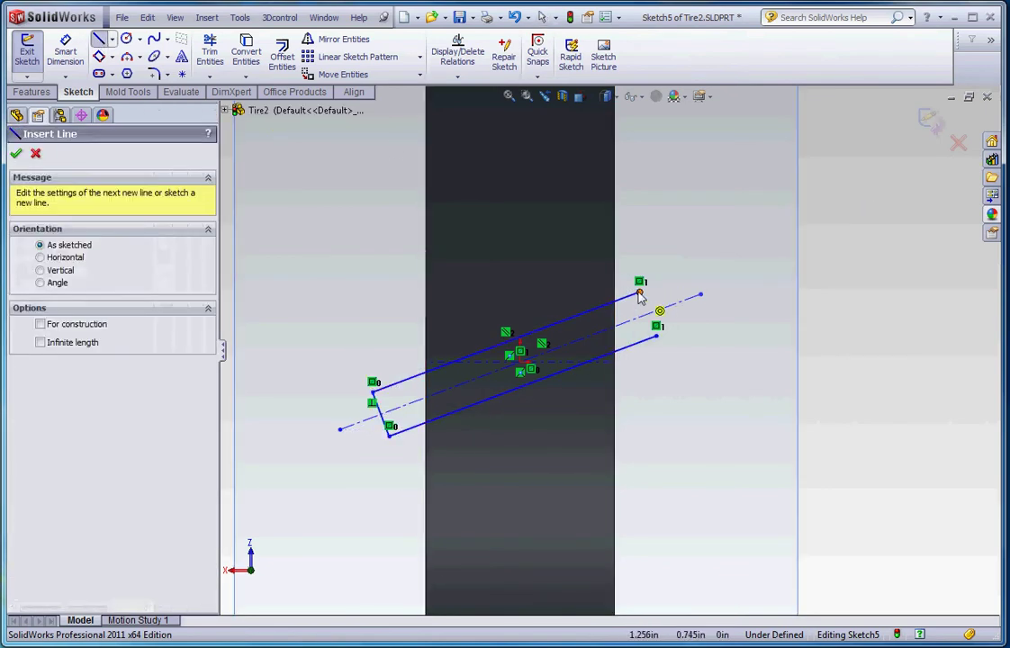
left_click(640, 292)
left_click(656, 335)
key("Escape")
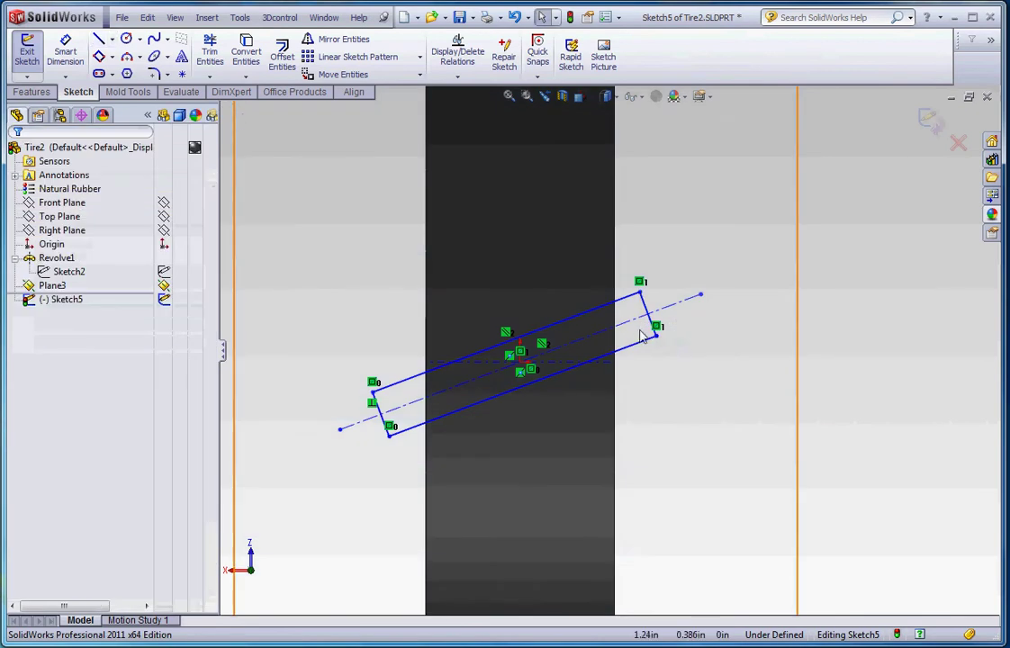
Make the strip's right end line perpendicular to its upper slanted line
scroll(665, 336, "down", 5)
left_click(597, 236)
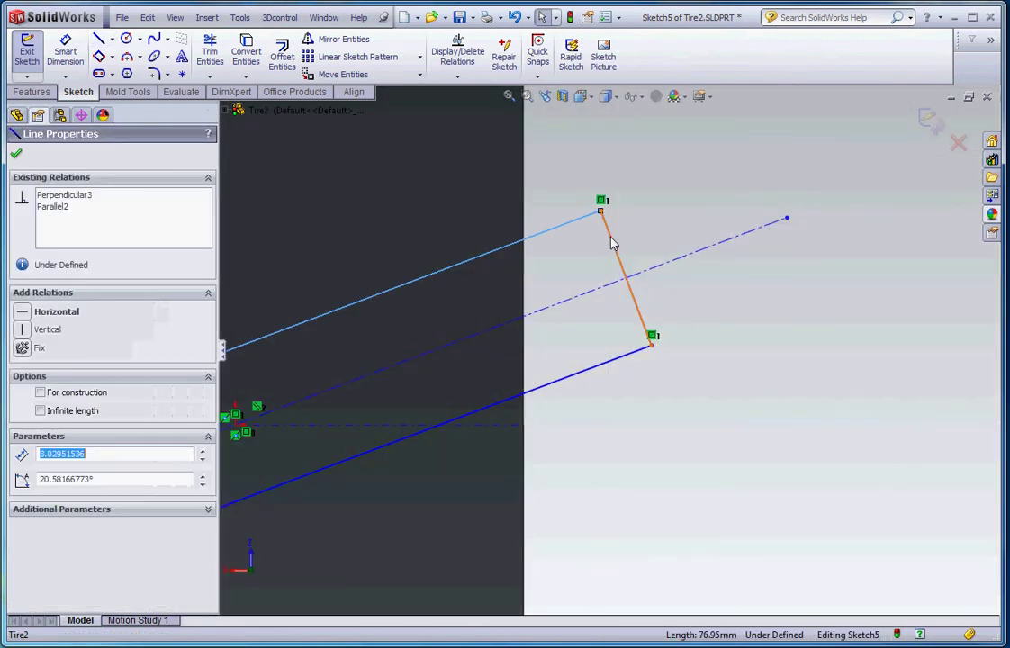
left_click(610, 221, "ctrl")
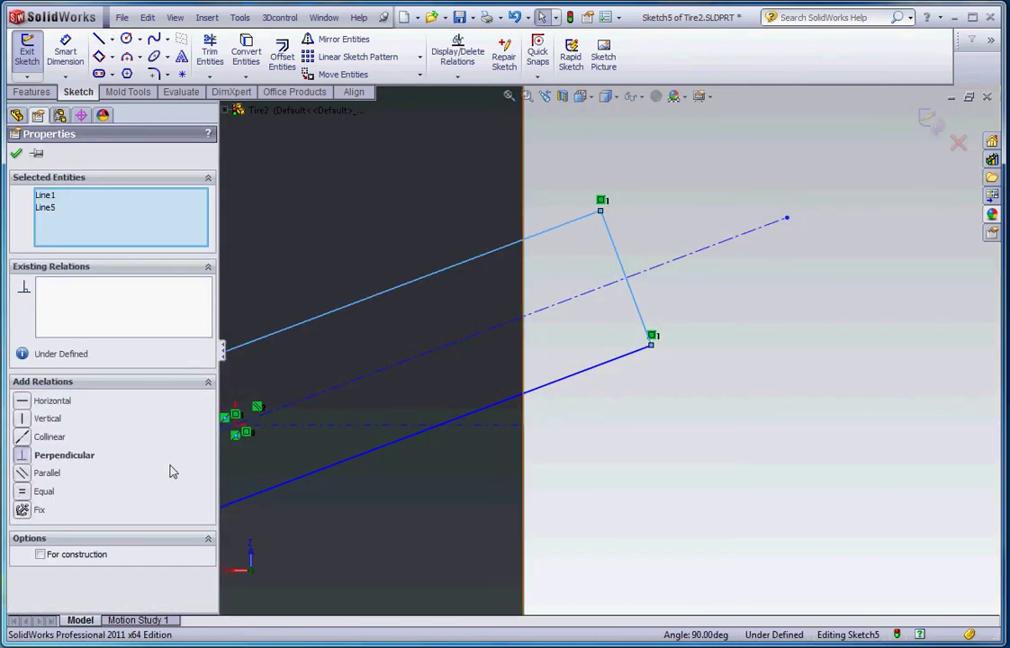
left_click(173, 472)
key("Escape")
scroll(701, 484, "up", 6)
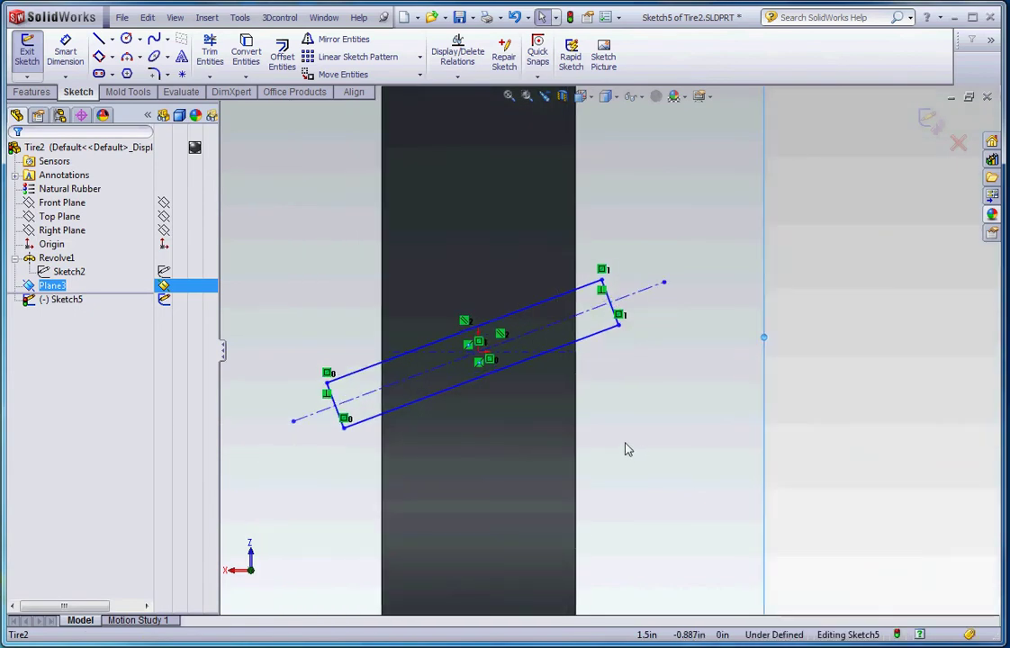
scroll(505, 365, "down", 5)
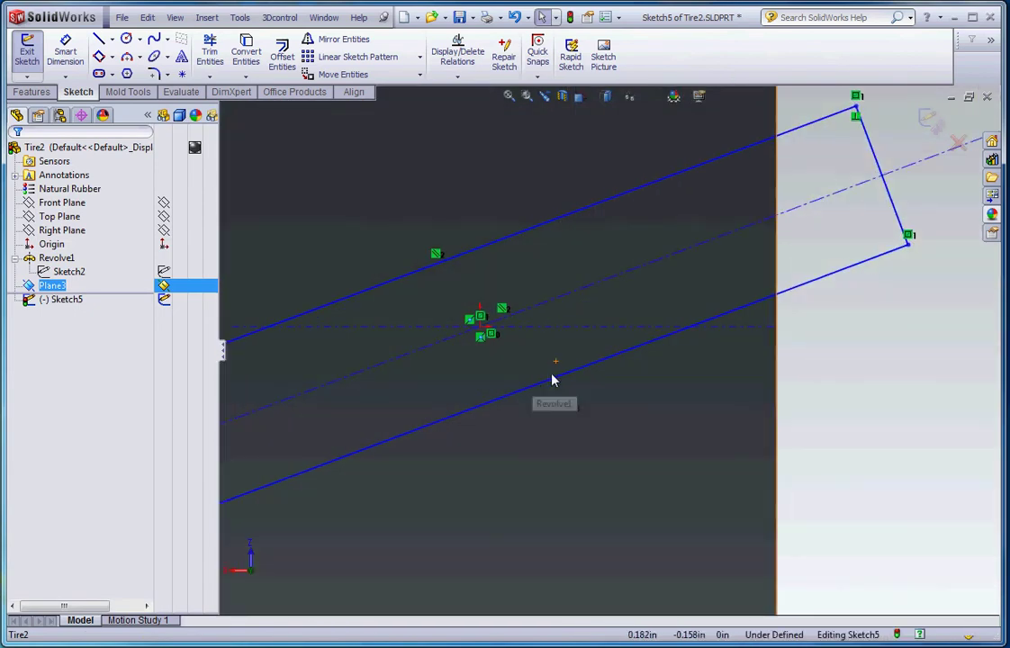
scroll(553, 380, "up", 3)
scroll(782, 381, "up", 1)
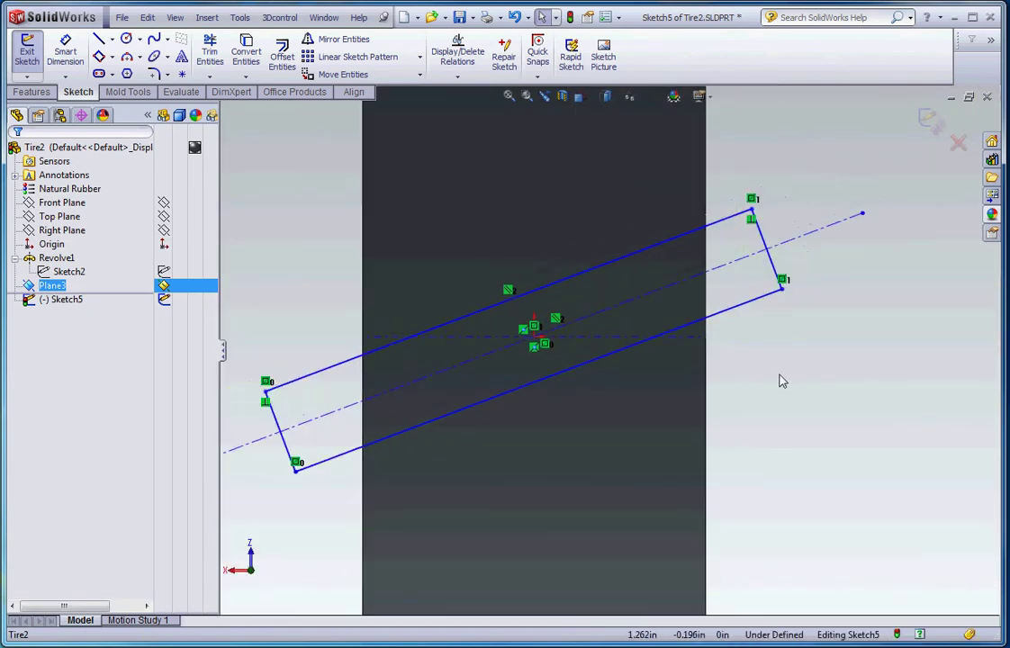
scroll(780, 380, "up", 1)
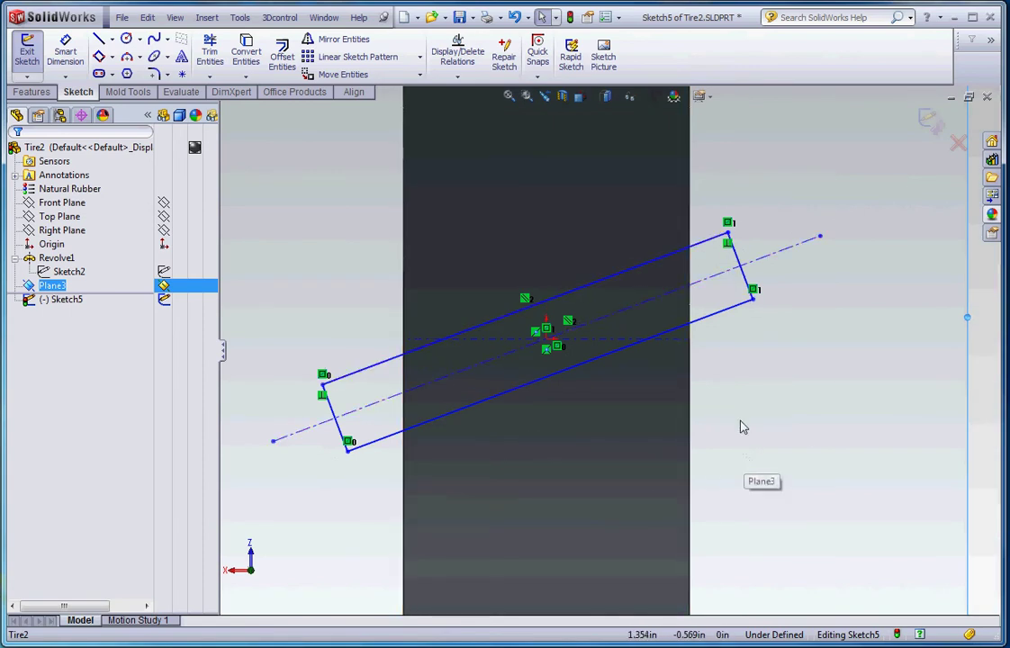
Draw a horizontal centerline from the origin to a point beyond the strip's right end
left_click(111, 40)
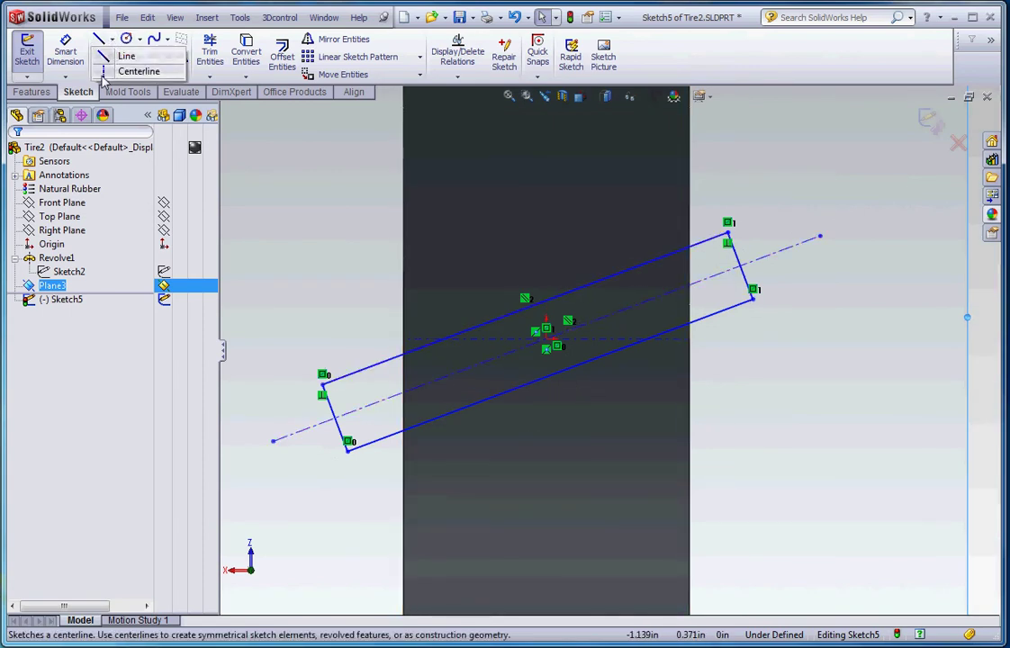
left_click(103, 72)
left_click_drag(546, 339, 878, 341)
key("Escape")
key("Escape")
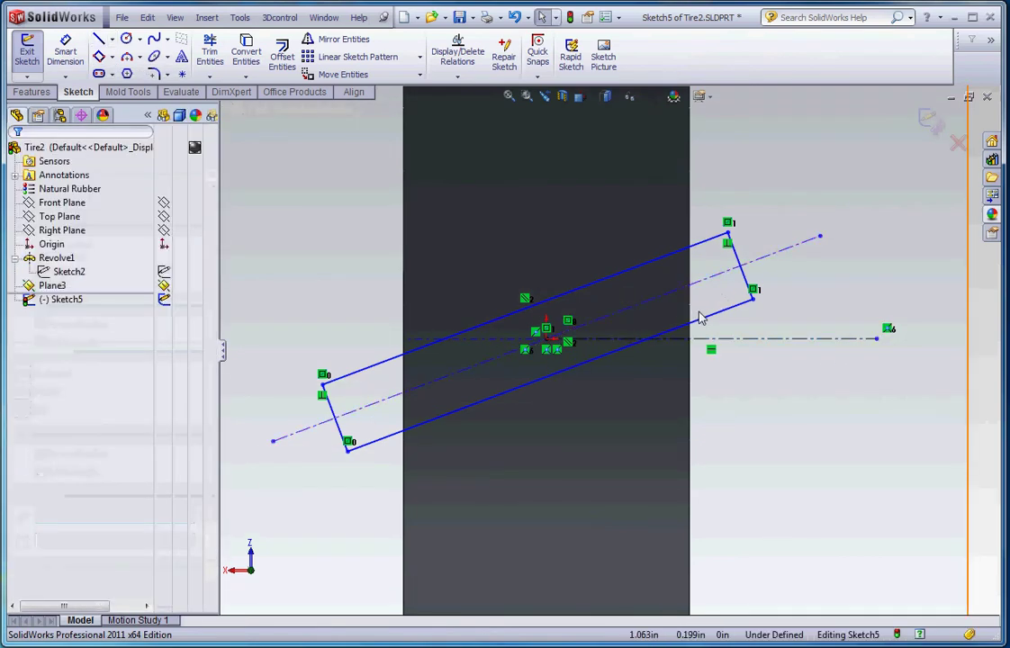
Mirror the strip's four lines about the horizontal centerline to form a crossing strip
left_click(728, 309)
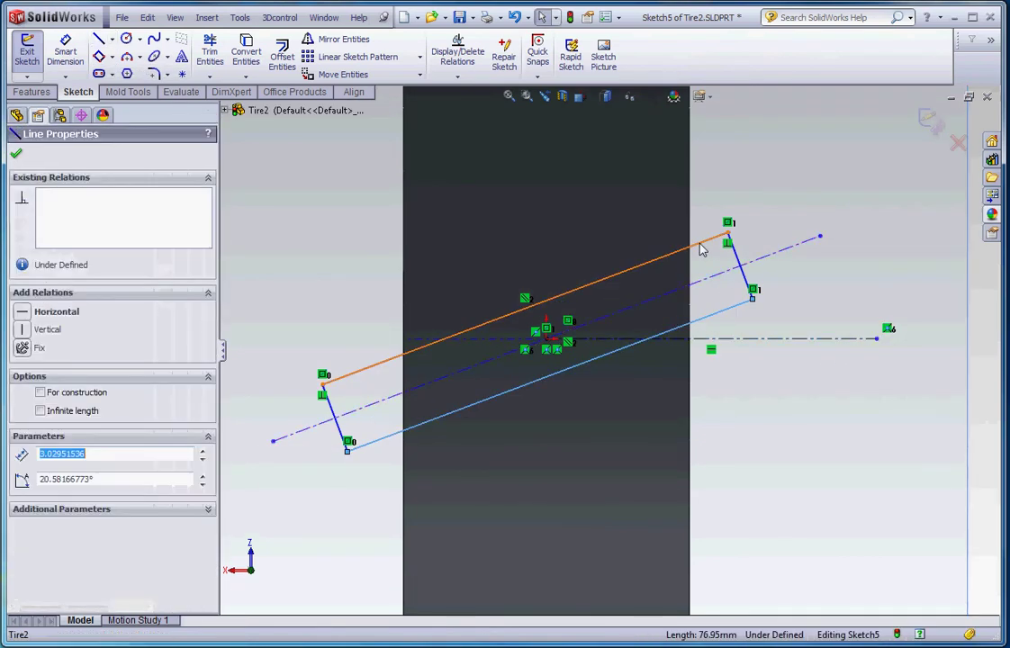
left_click(717, 240, "ctrl")
left_click(746, 282, "ctrl")
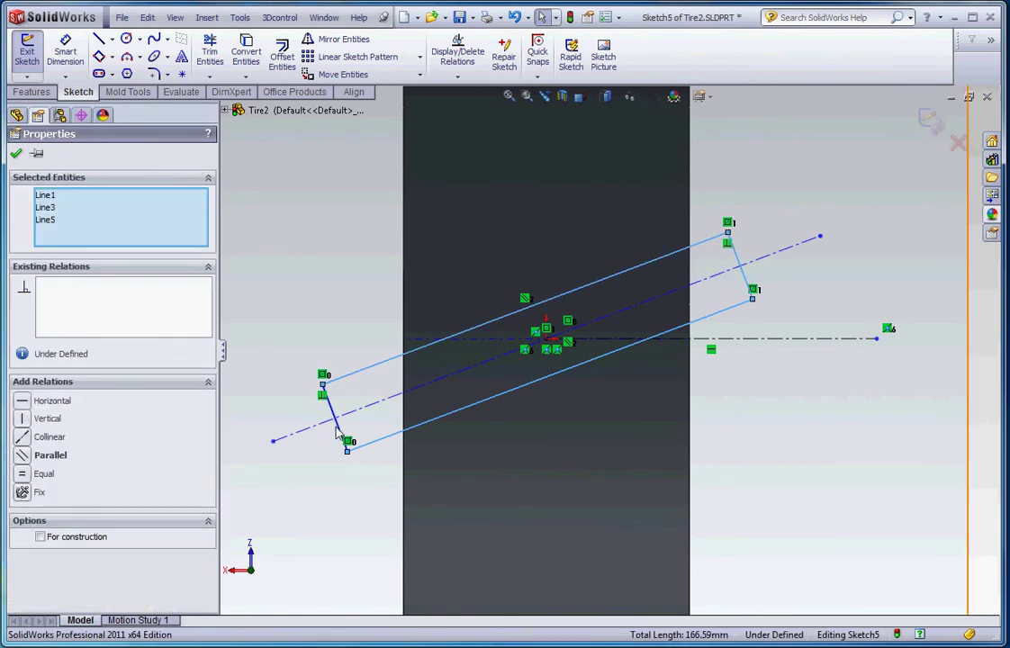
left_click(335, 418, "ctrl")
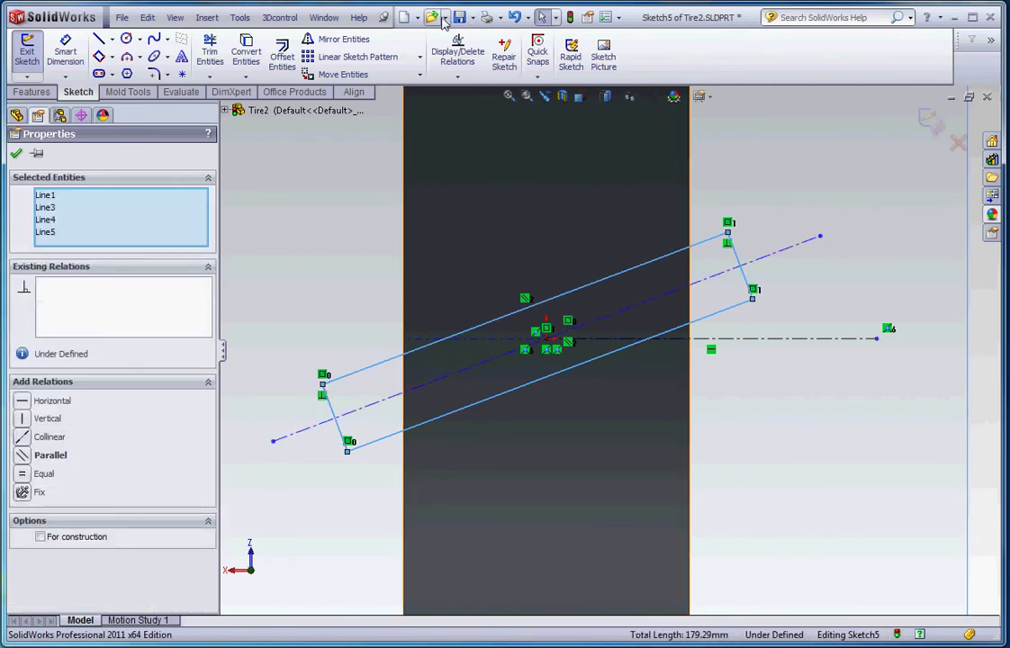
left_click(360, 38)
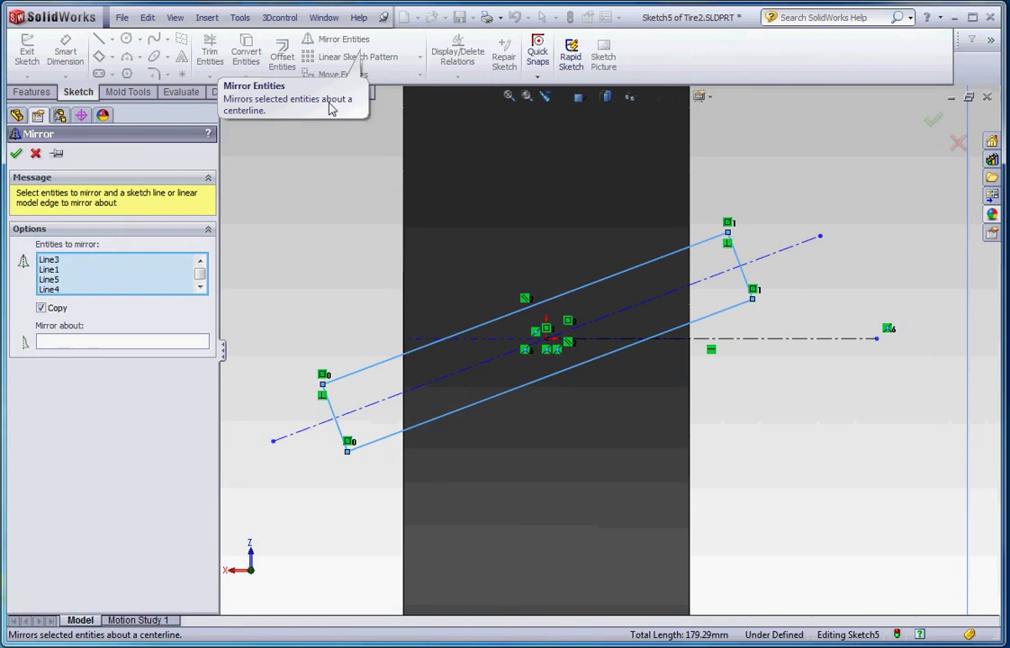
left_click(126, 342)
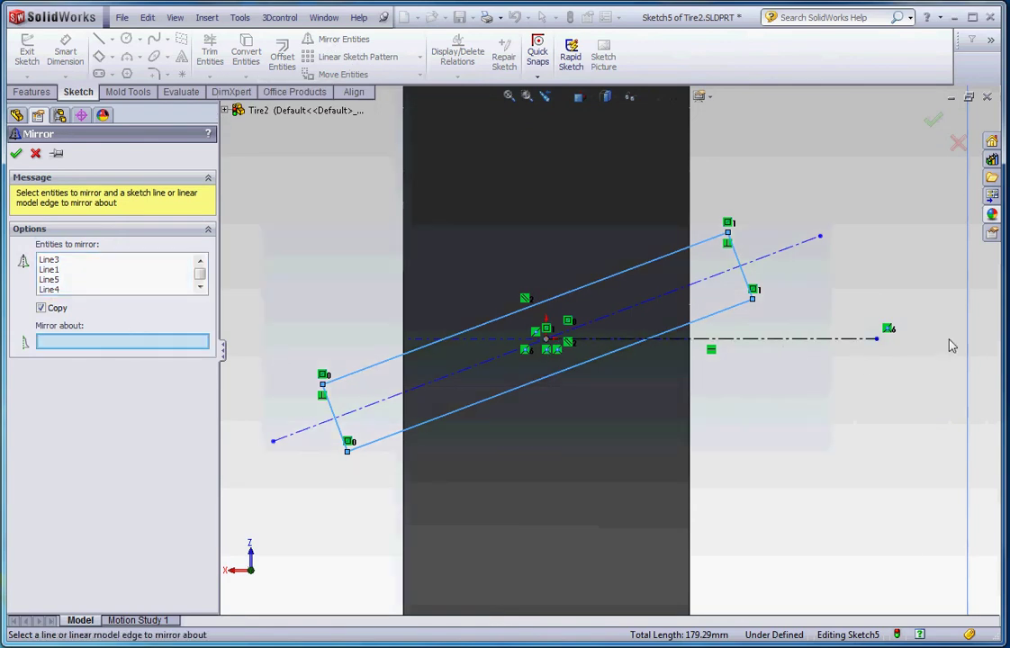
left_click(787, 339)
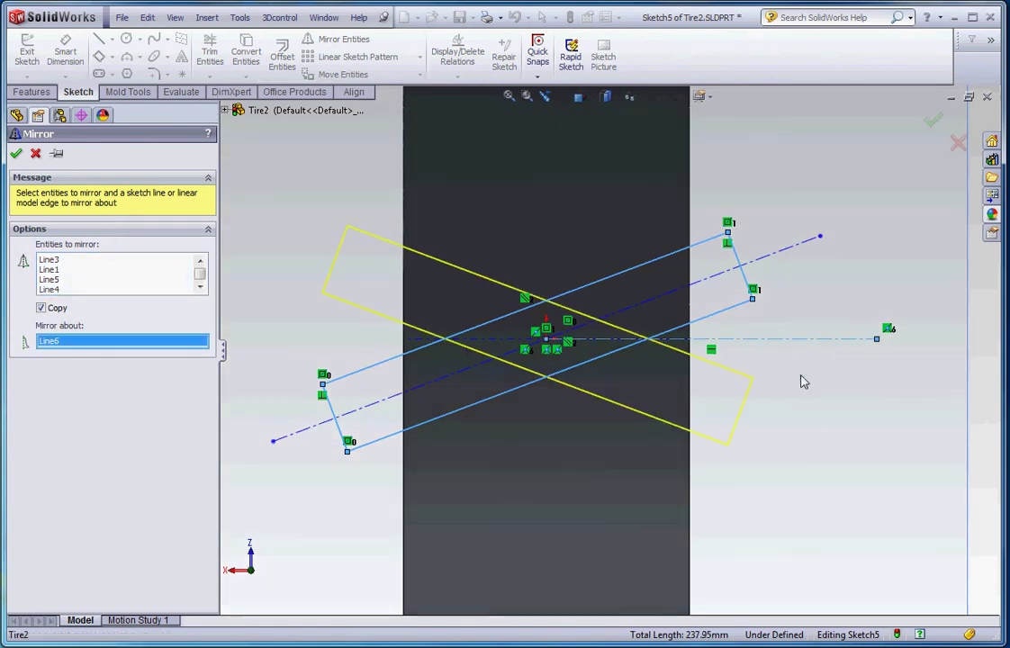
left_click(17, 155)
left_click(847, 453)
scroll(792, 406, "up", 2)
scroll(783, 404, "down", 1)
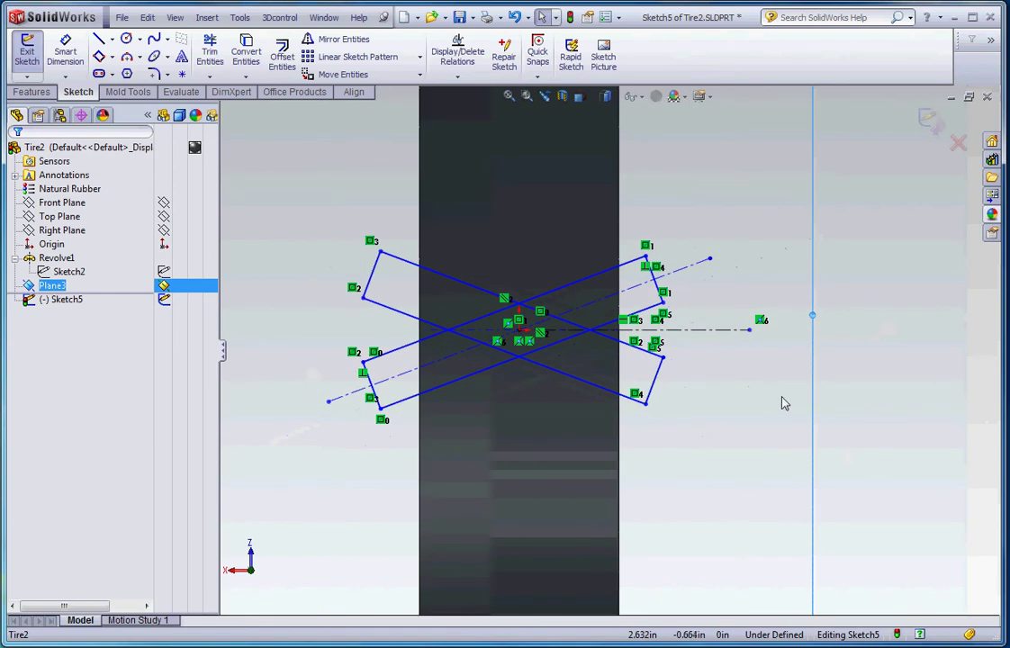
key("Escape")
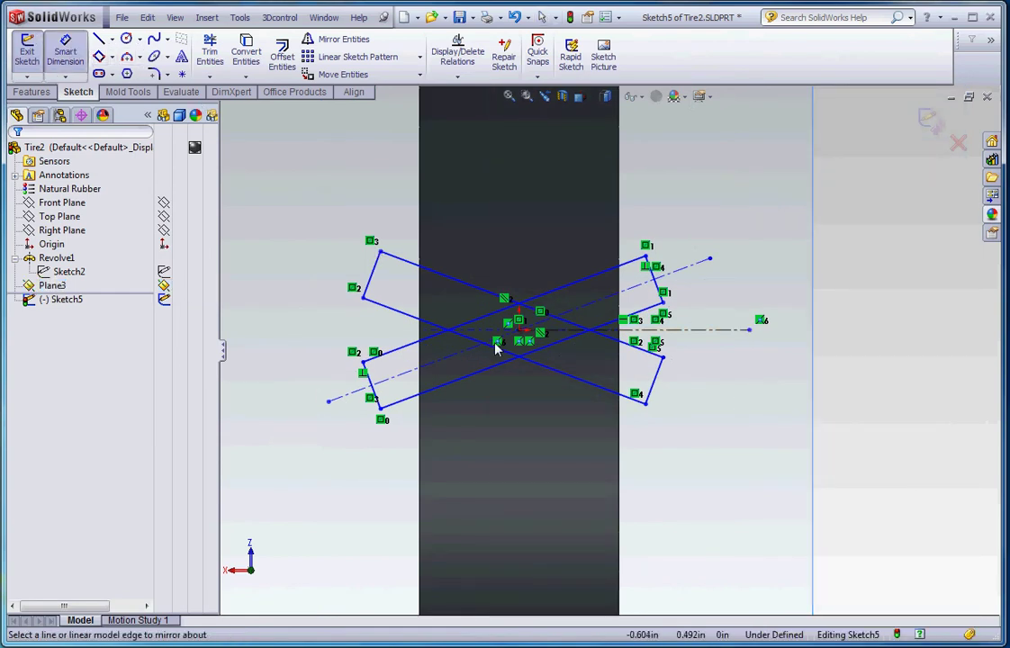
Dimension the lower long line of the original strip and set its length to 3 in
left_click(474, 376)
key("d")
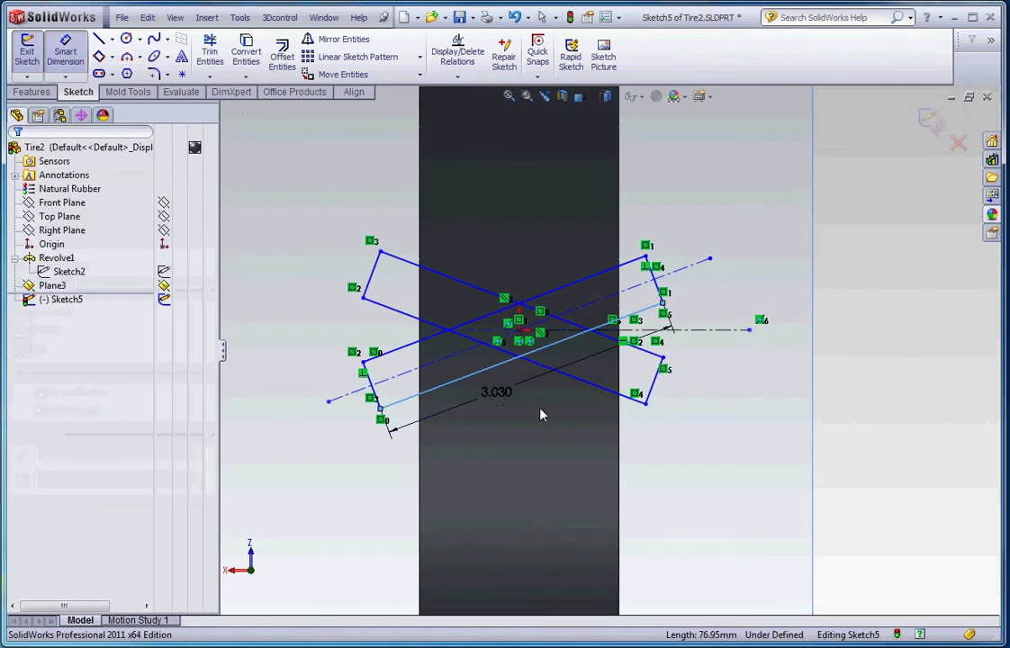
left_click(540, 414)
type("3")
key("Return")
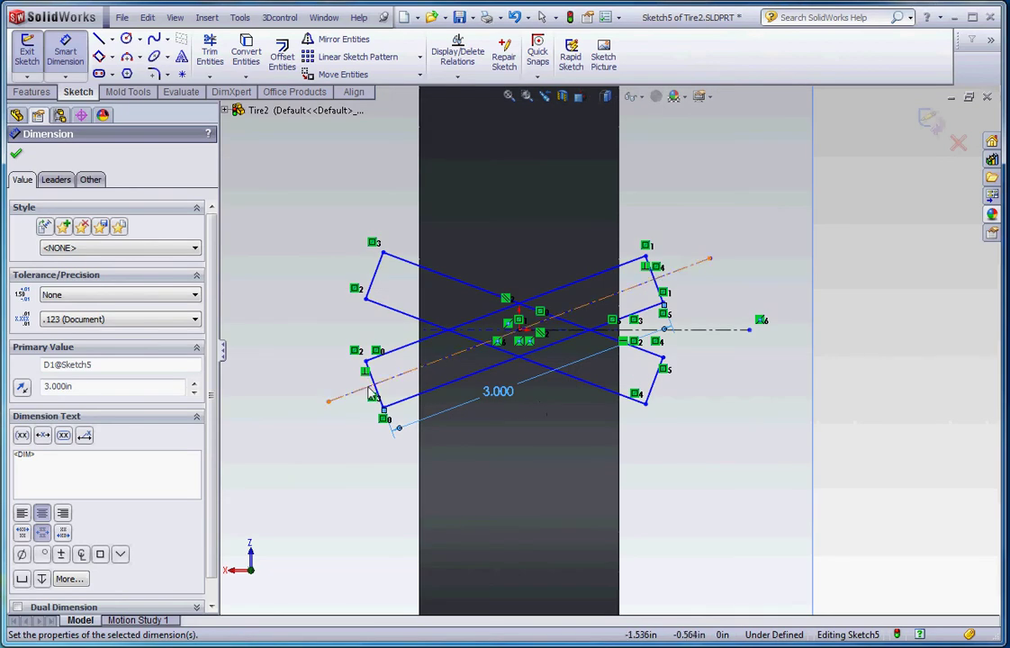
Dimension the left end line of the original strip and set it to 0.5 in
left_click(372, 390)
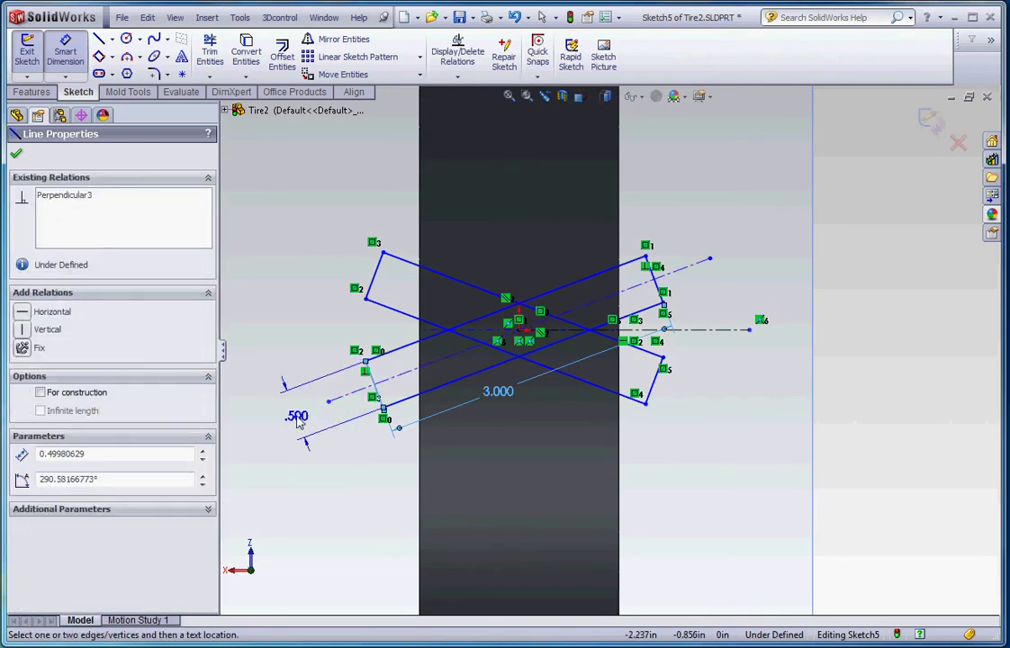
left_click(299, 422)
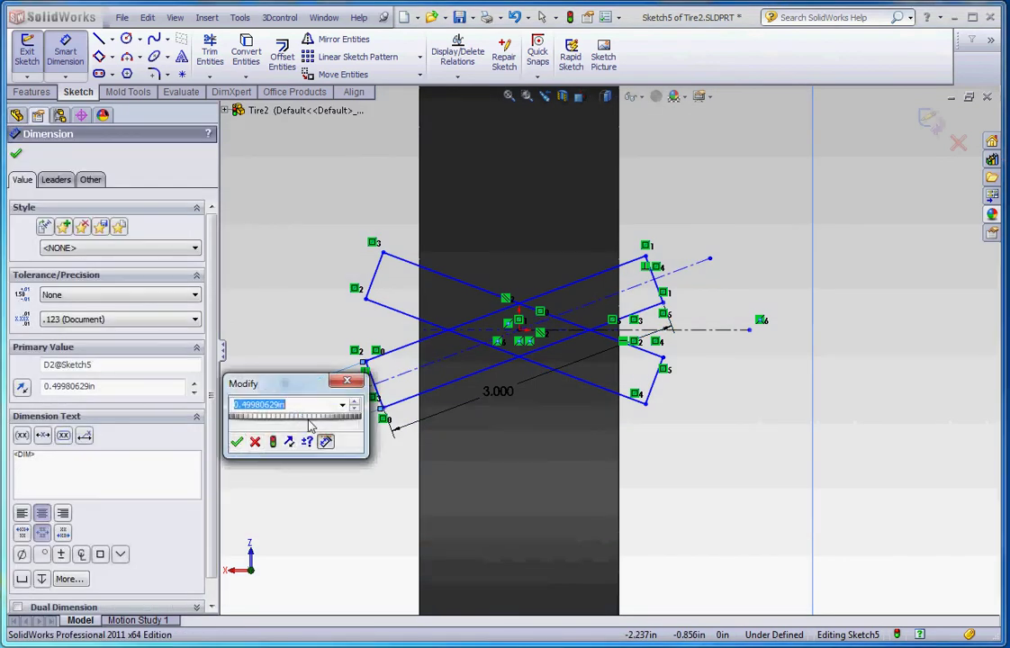
type(".5")
key("Return")
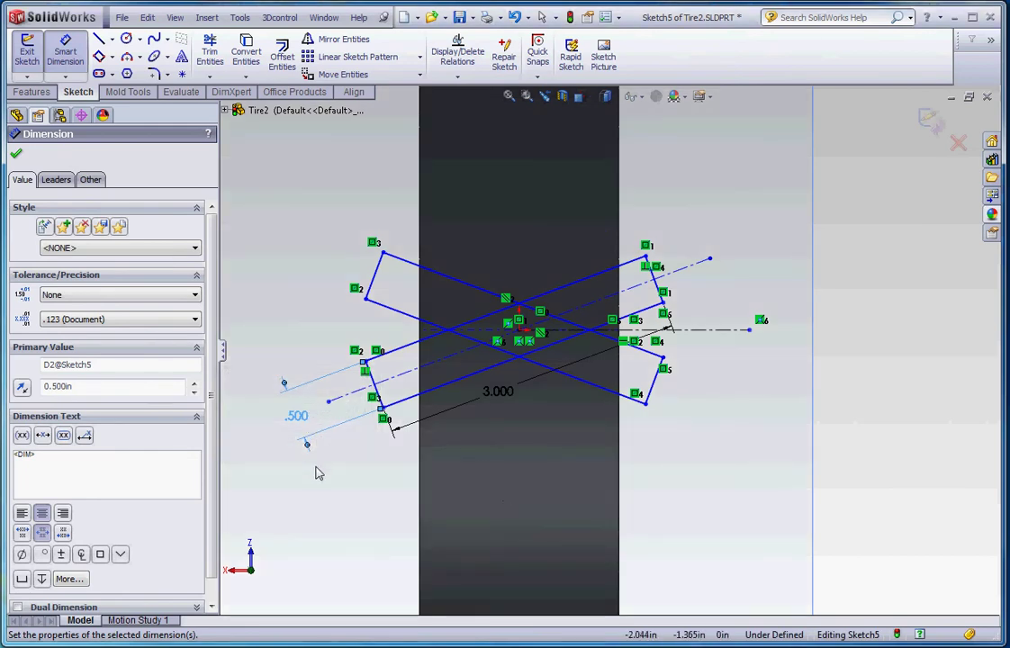
Set the strip's width dimension to 0.3 in
double_click(298, 417)
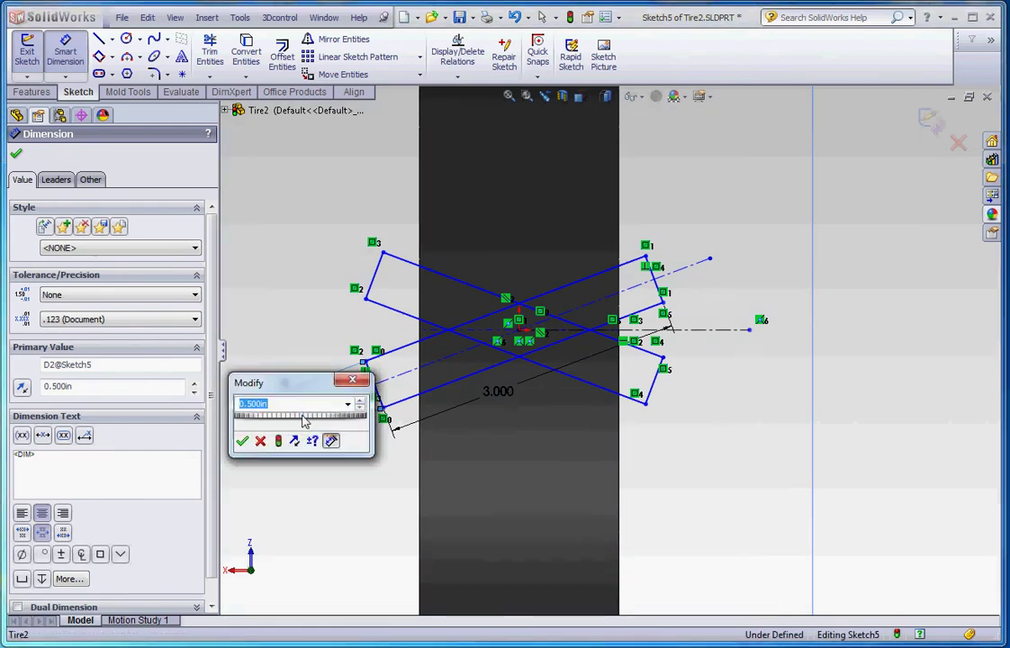
type(".3")
key("Return")
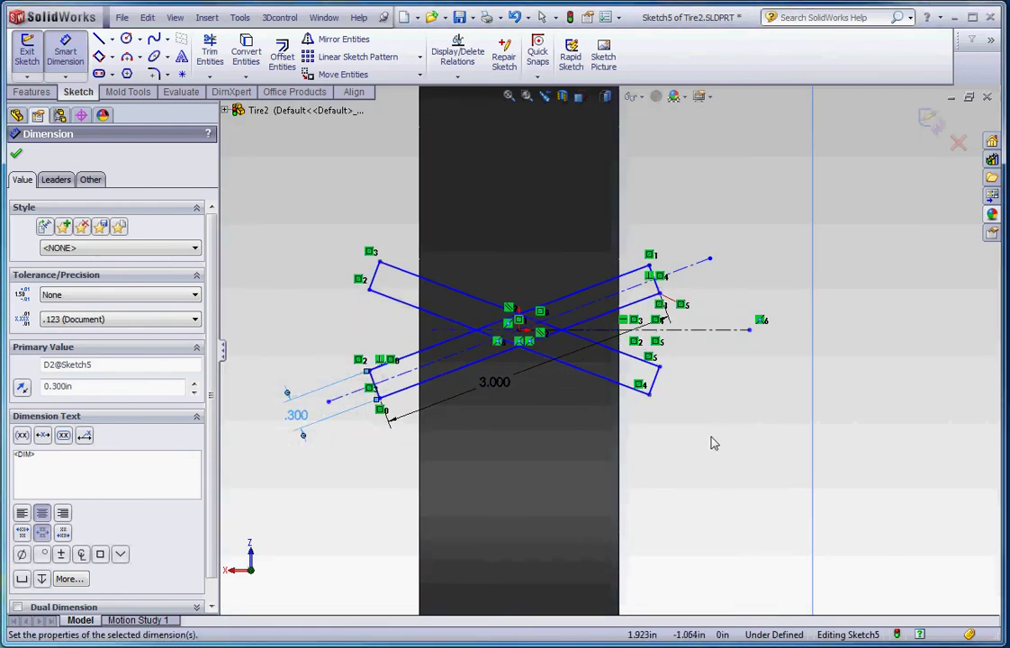
Dimension the angle between the slanted centerline and the tire's left edge and set it to 70°
left_click(455, 360)
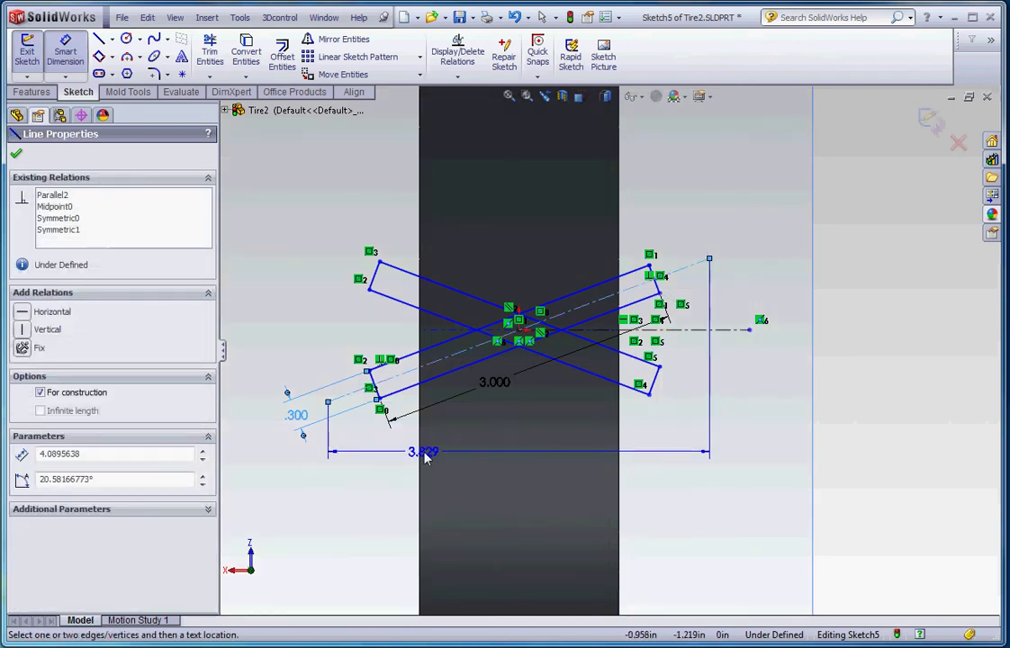
left_click(421, 450)
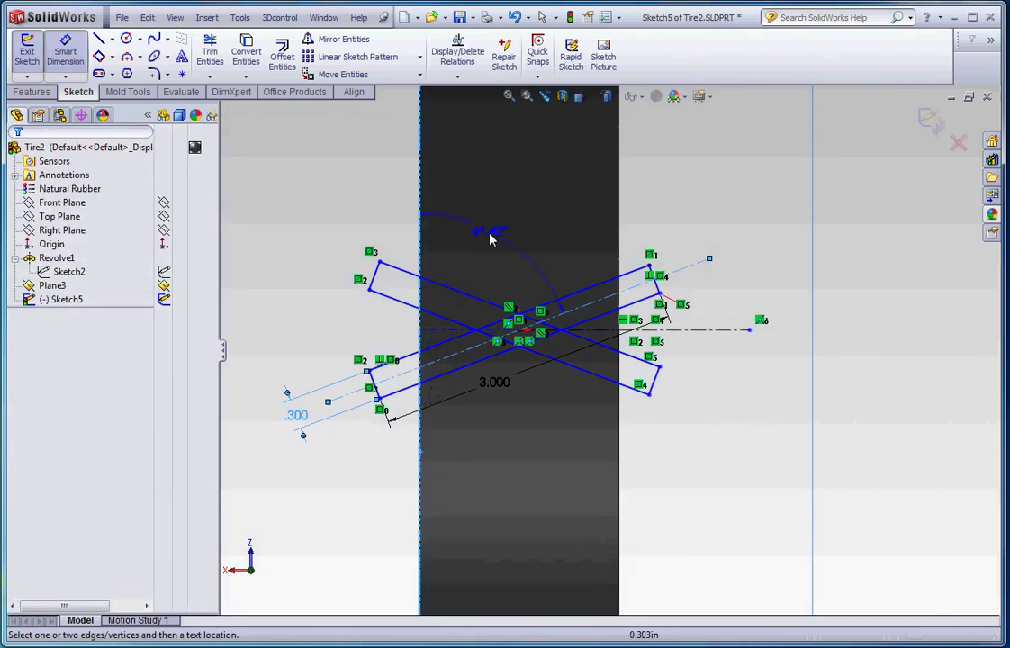
left_click(478, 236)
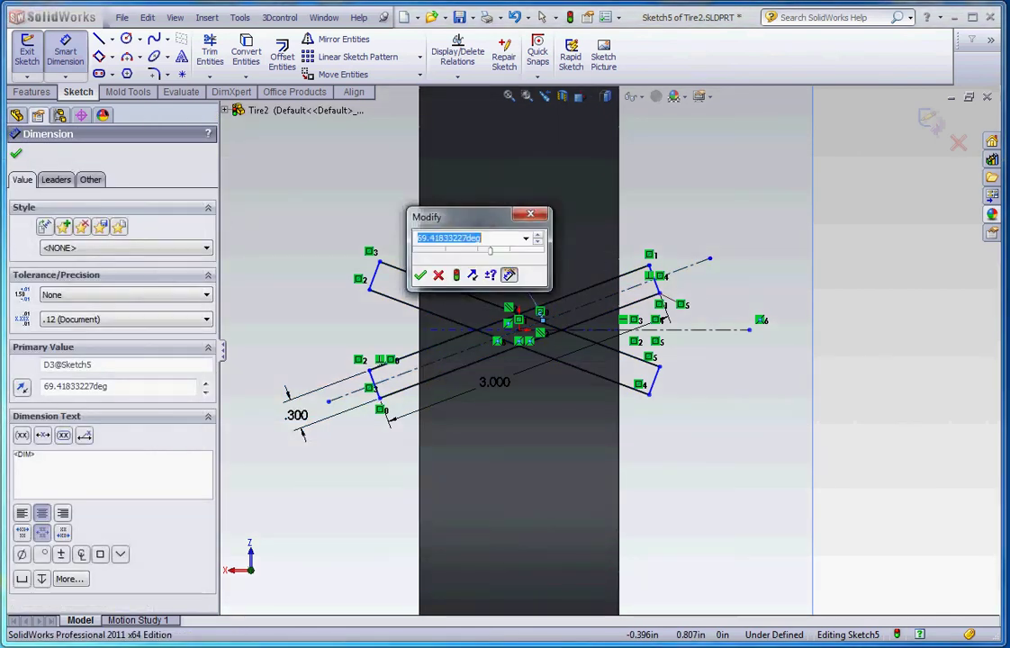
type("70")
key("Return")
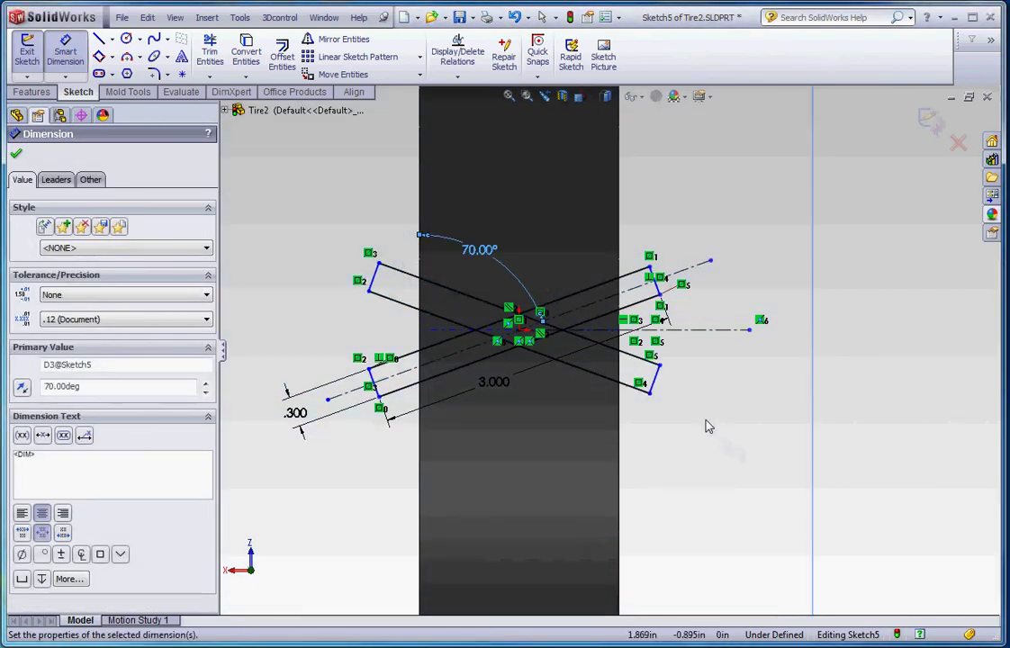
key("Escape")
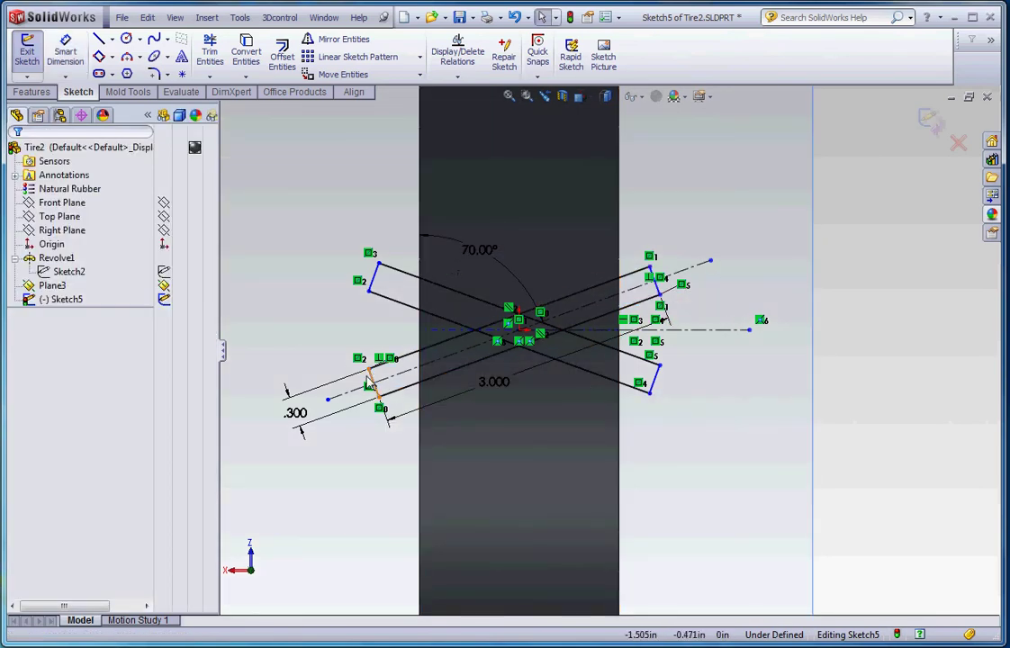
Shift the strip slightly along its slanted centerline and draw a vertical centerline about 3.17 in long through the origin
mouse_move(369, 370)
left_mouse_down()
mouse_move(345, 374)
mouse_move(387, 360)
mouse_move(343, 369)
mouse_move(351, 354)
mouse_move(343, 360)
mouse_move(401, 362)
mouse_move(380, 364)
left_mouse_up()
left_click(112, 41)
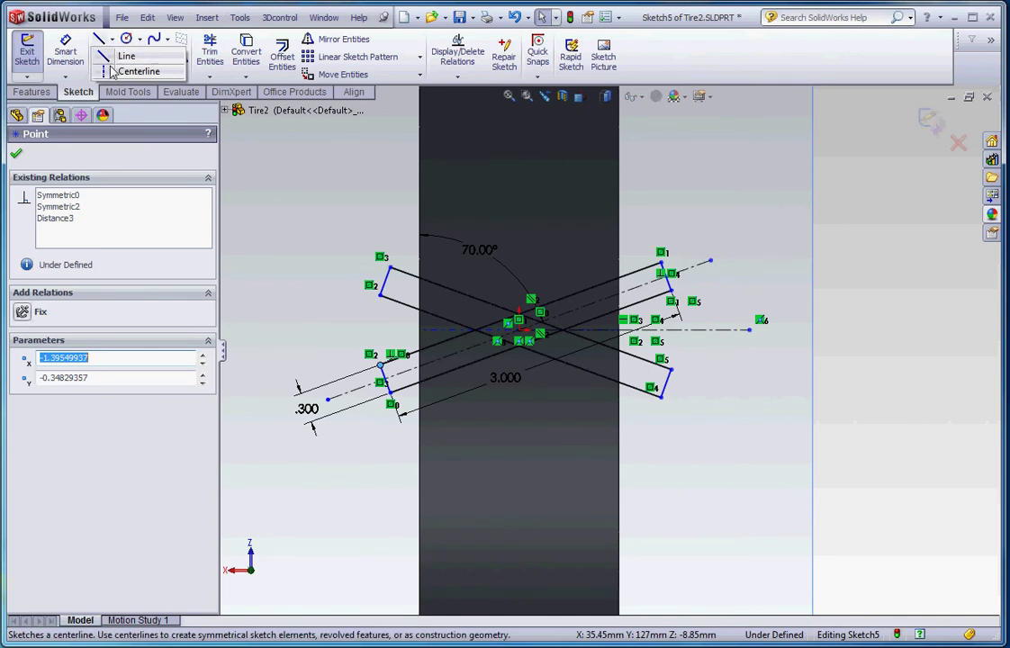
left_click(124, 70)
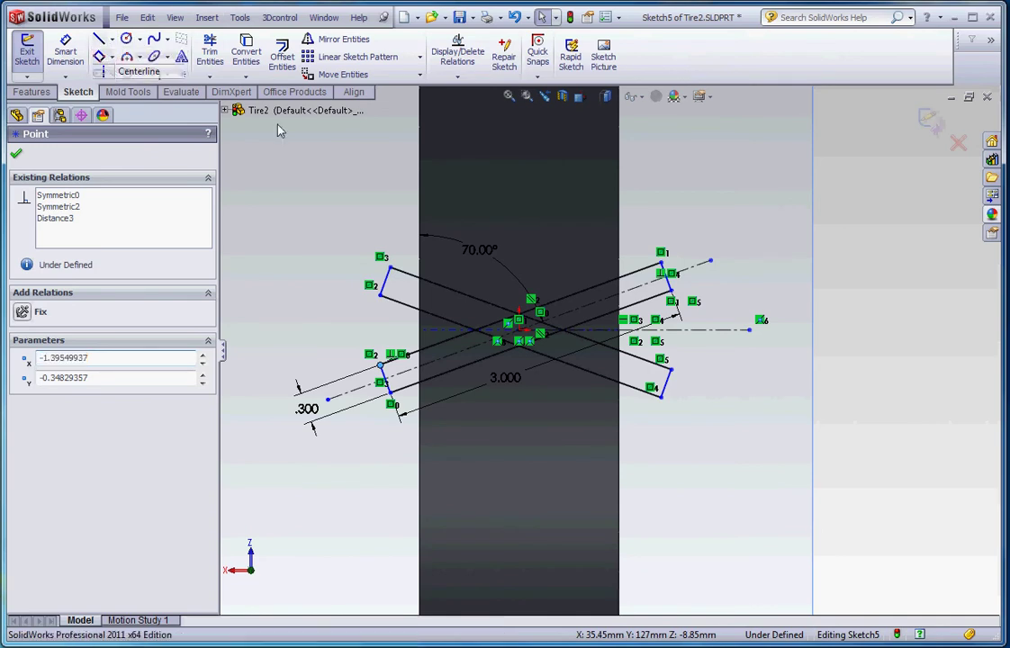
left_click(519, 189)
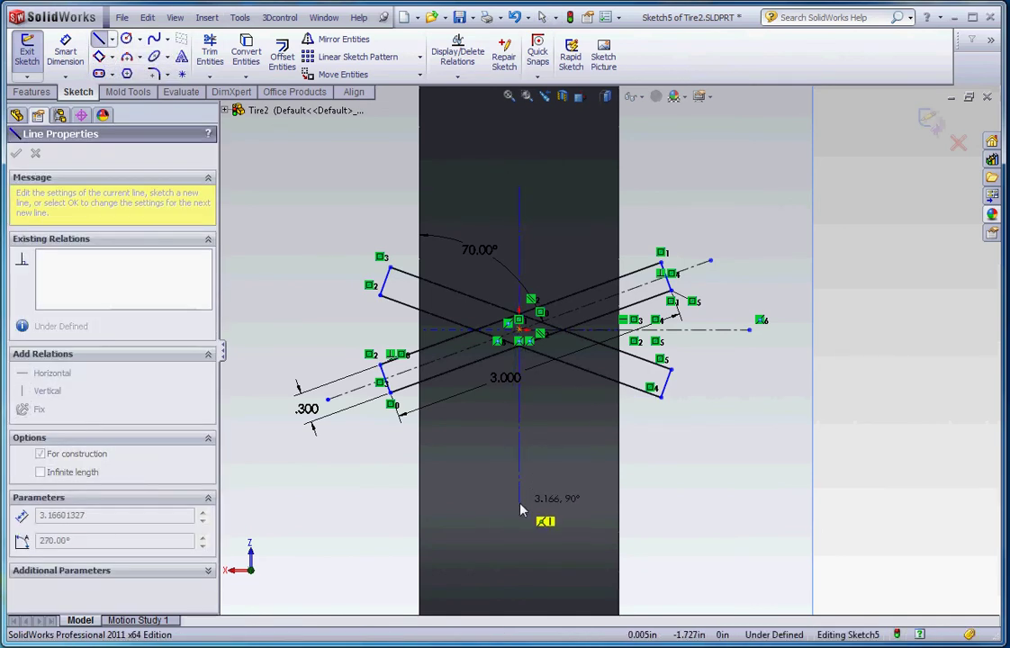
left_click(520, 505)
key("Escape")
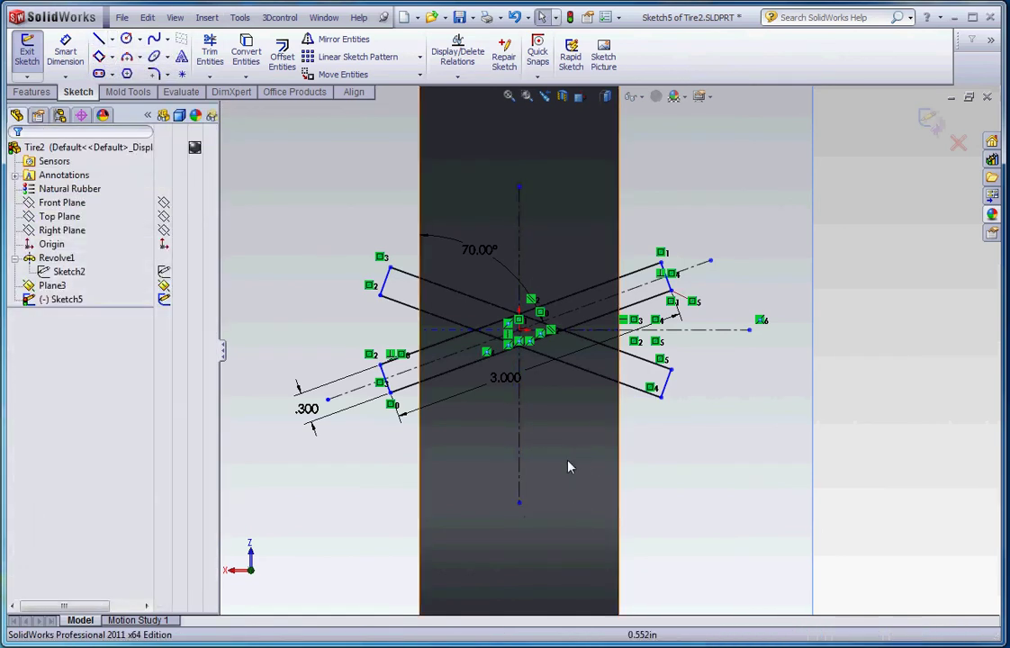
Make the end lines at the two lower tips of the X symmetric about the vertical centerline
left_click(520, 432)
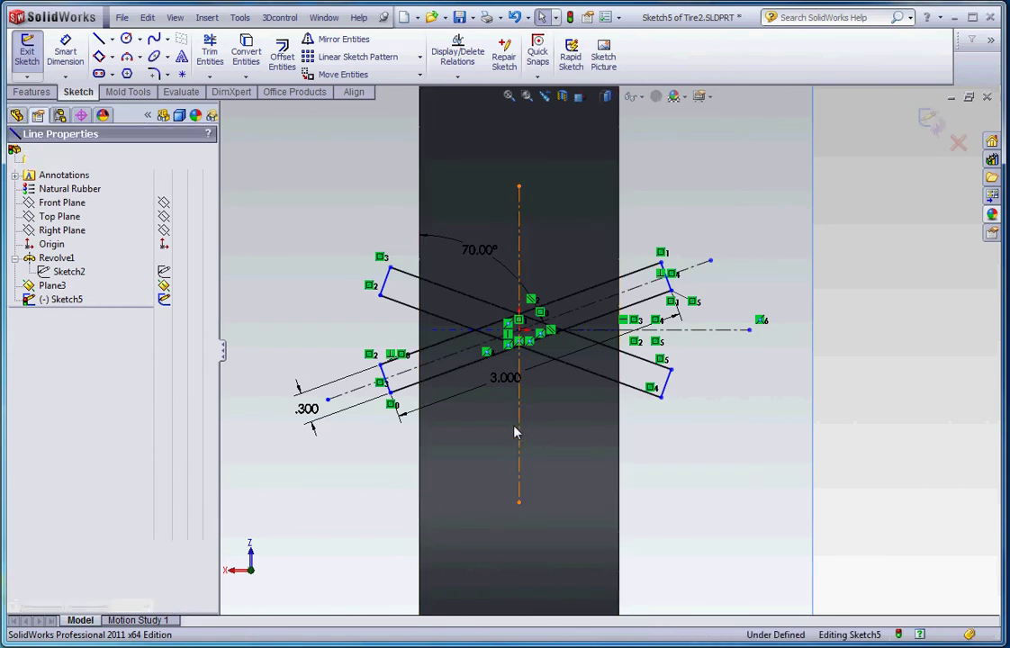
left_click(386, 376, "ctrl")
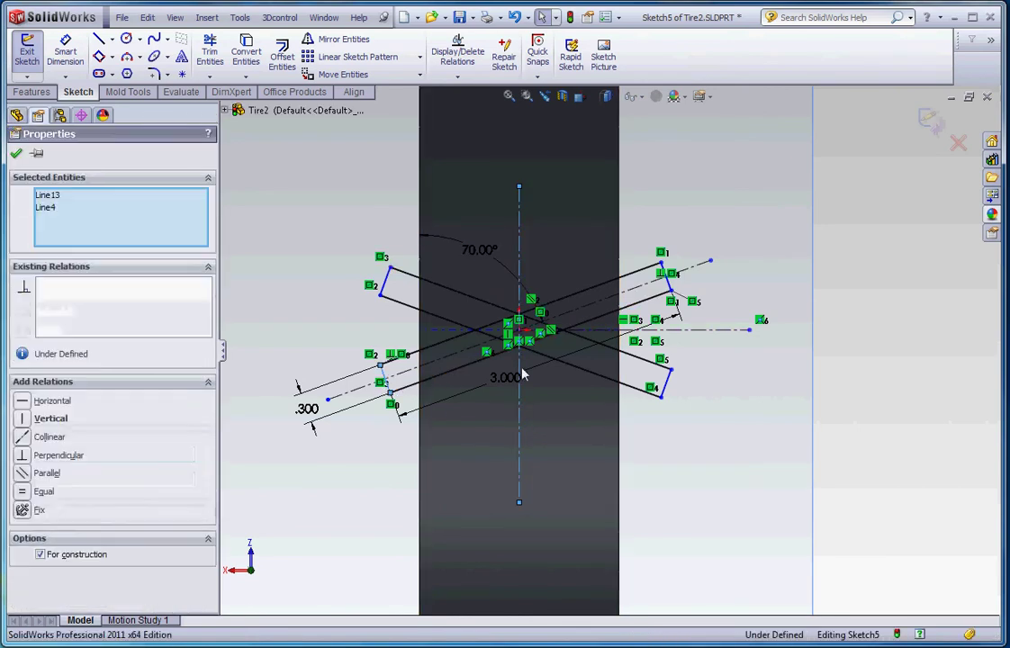
left_click(666, 382)
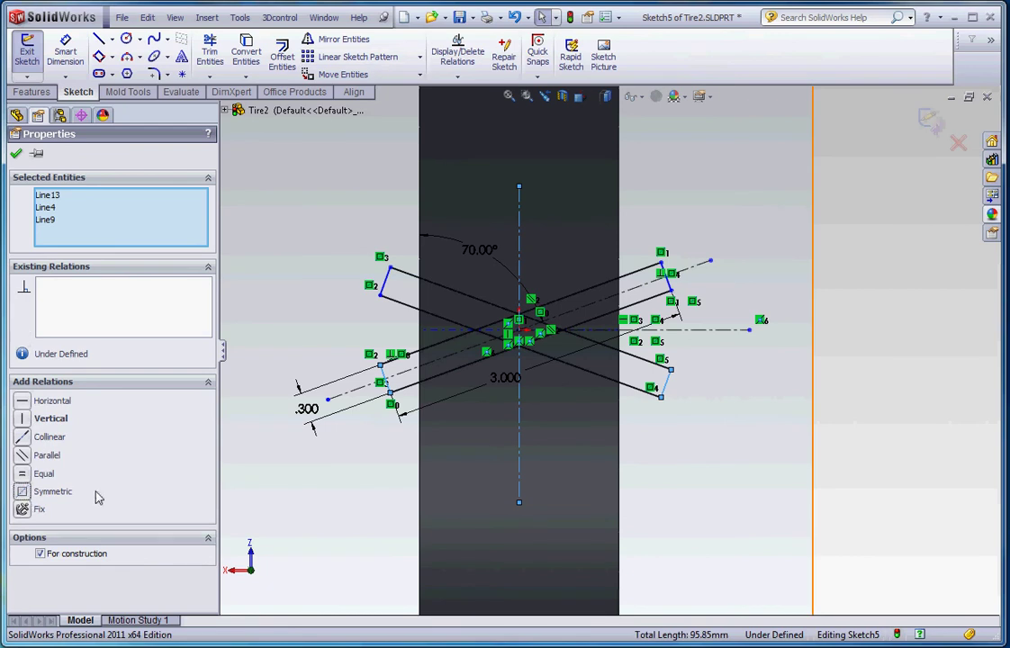
left_click(95, 493)
left_click(677, 500)
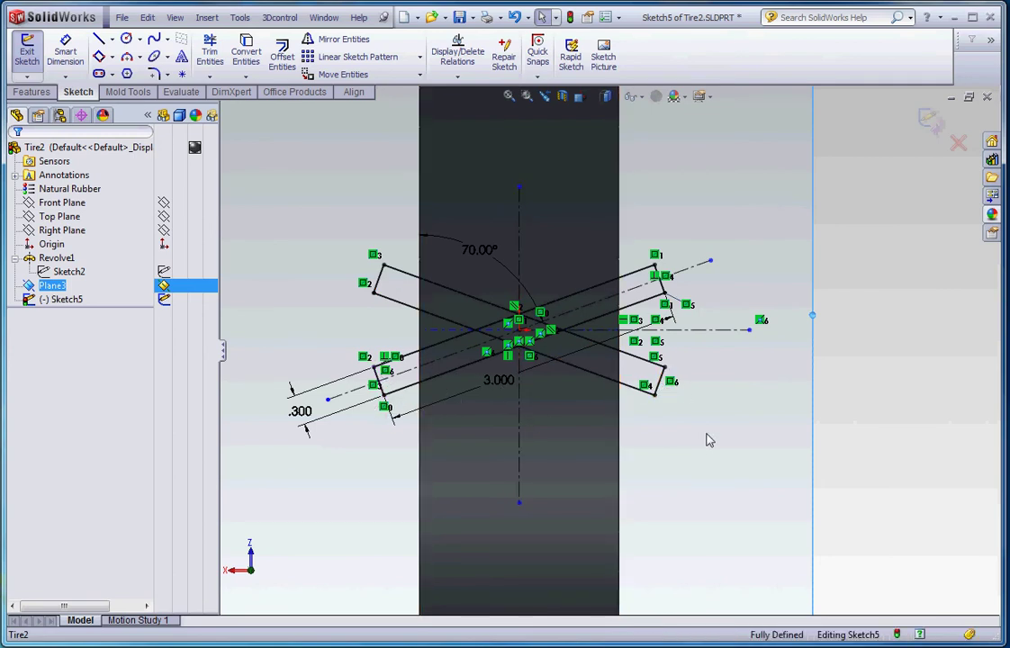
Start an Extruded Cut from the X sketch and select all five of its regions, four arms and the center, as contours
middle_click_drag(705, 450, 681, 437, "ctrl")
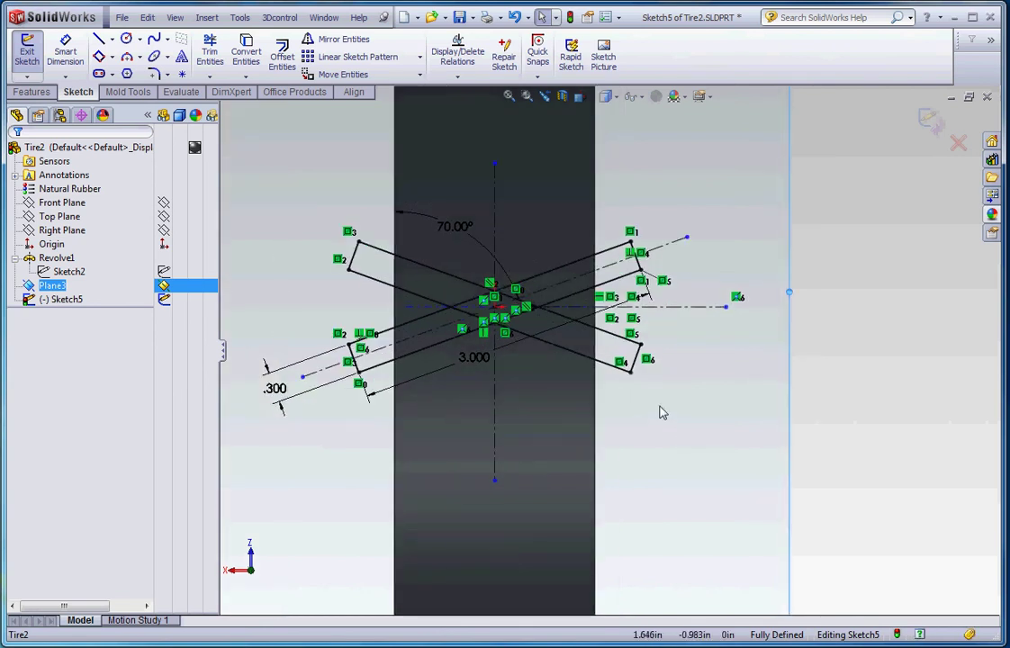
scroll(656, 410, "down", 1)
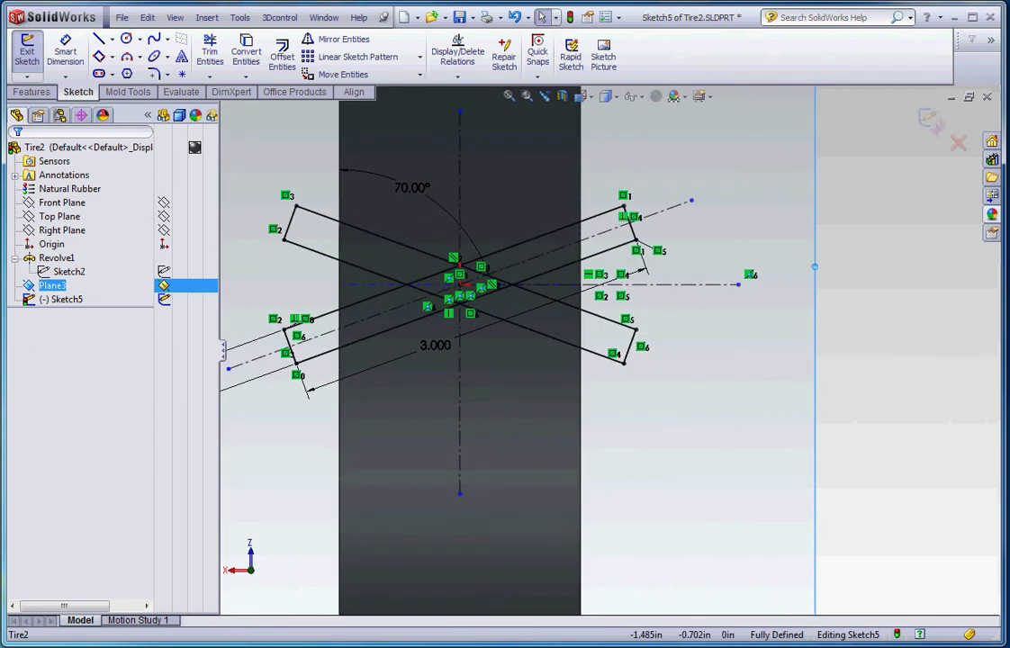
left_click(52, 92)
left_click(226, 54)
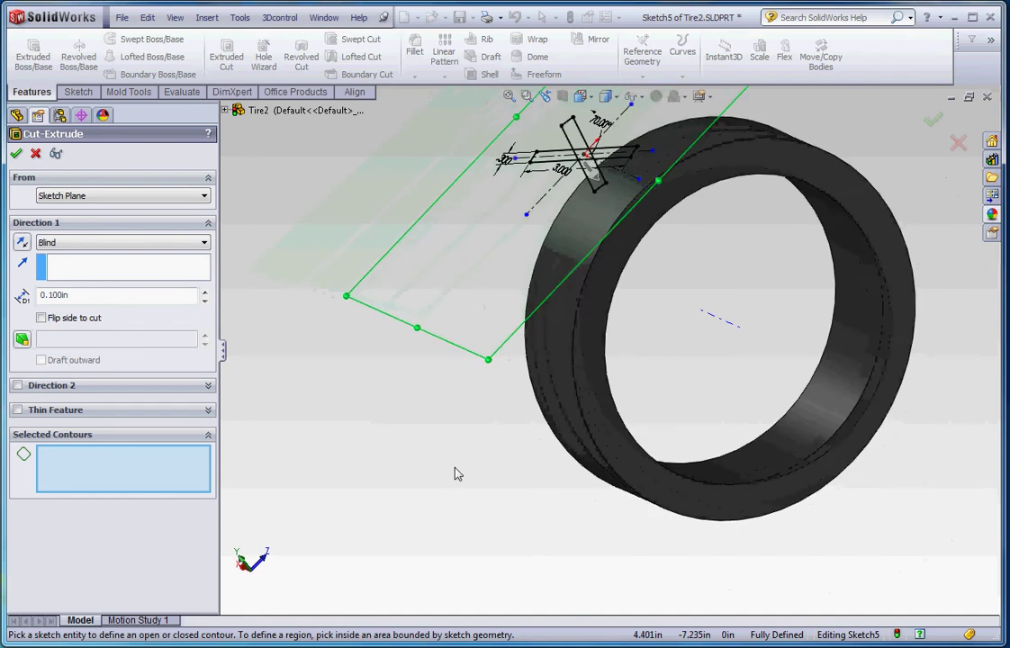
left_click(641, 162)
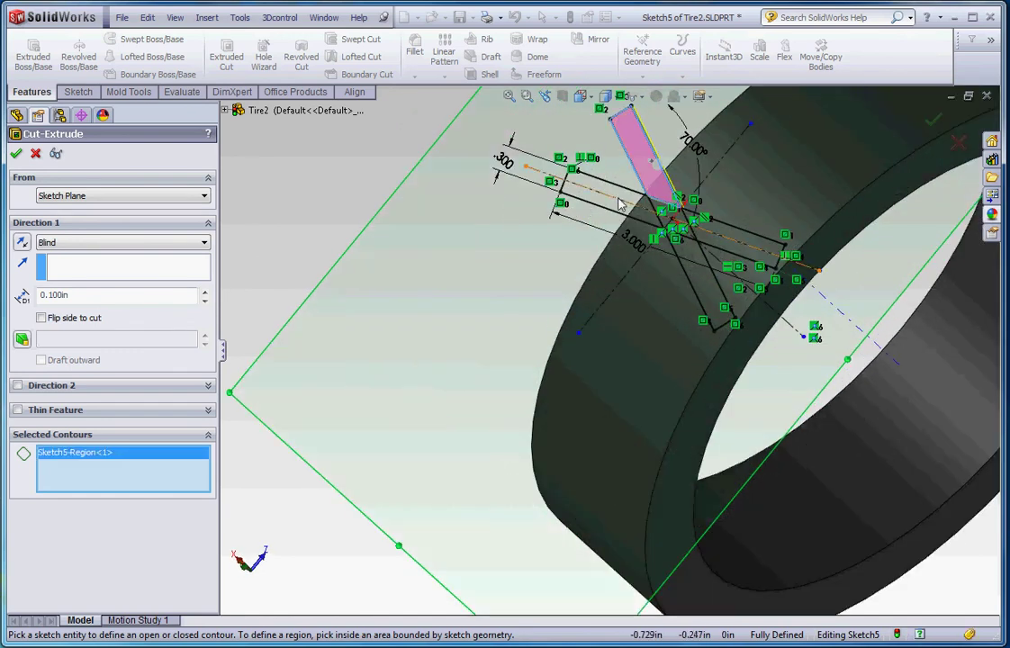
left_click(612, 199)
left_click(721, 238)
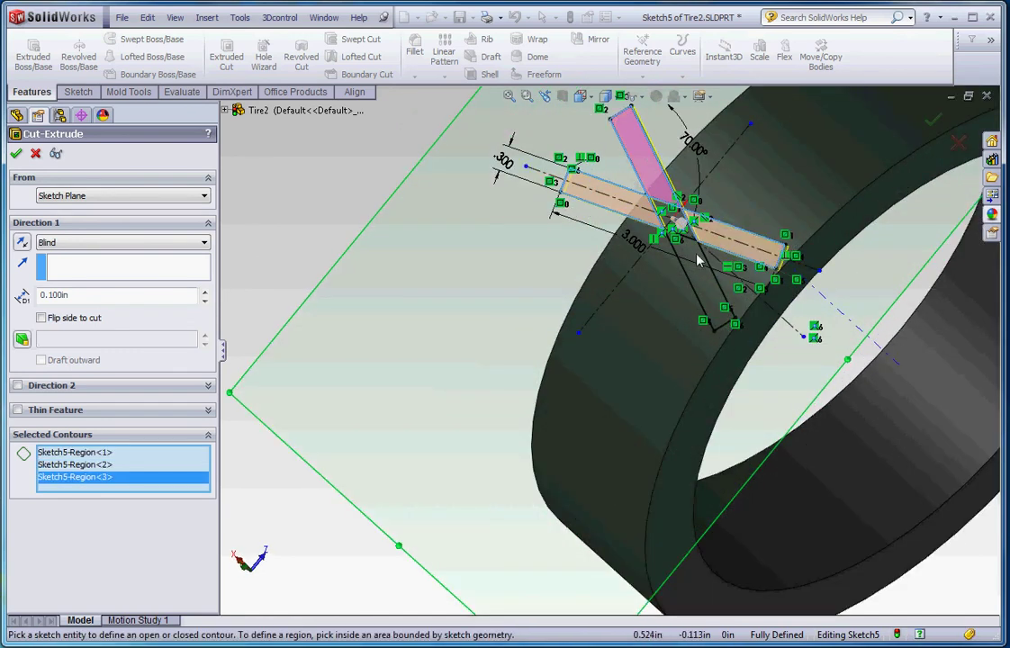
scroll(684, 236, "down", 3)
left_click(660, 243)
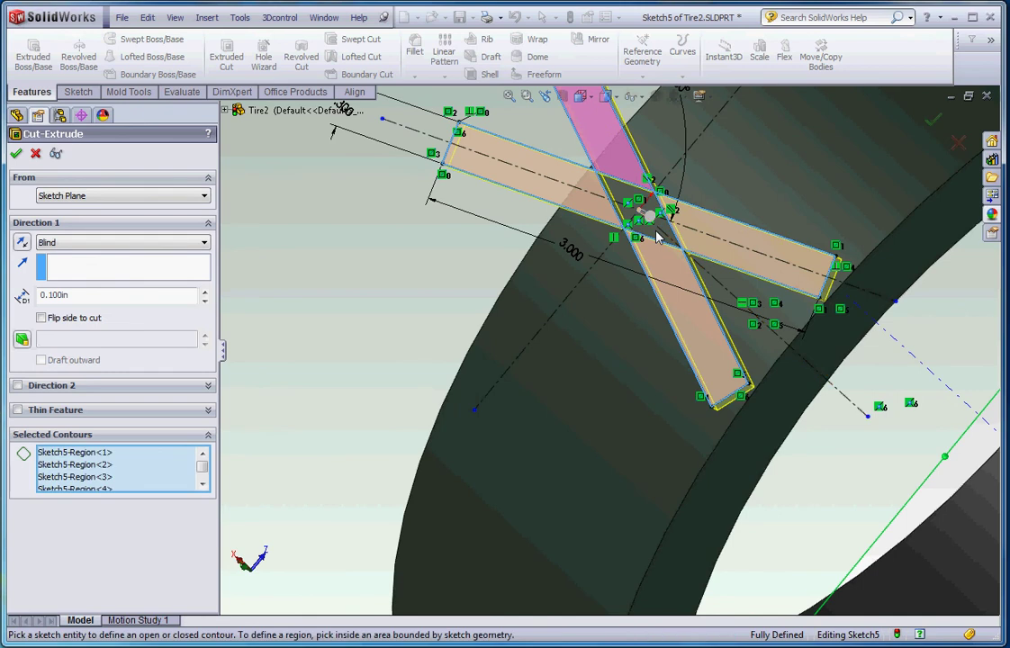
scroll(630, 236, "up", 4)
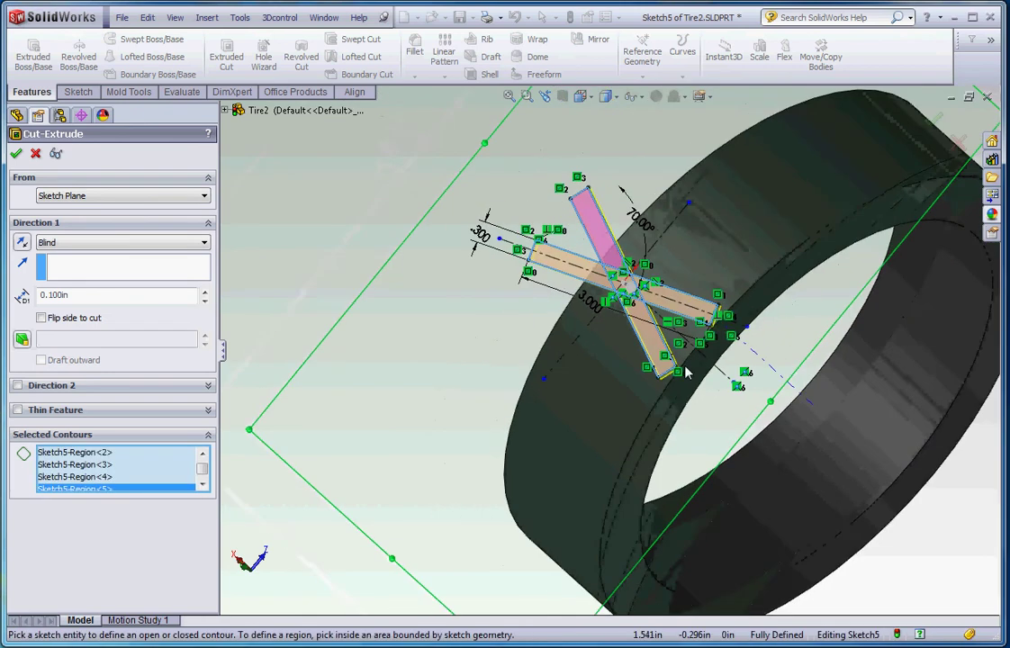
left_click(601, 238)
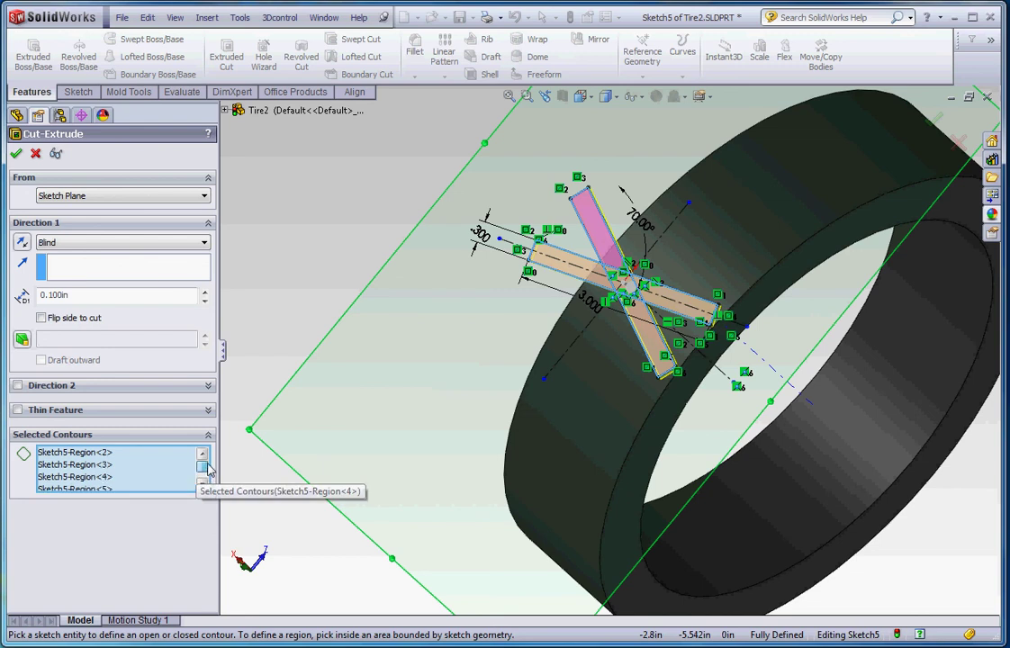
scroll(202, 480, "down", 1)
Cut the X-shaped groove with an Offset From Surface end condition, 0.1 in from the tire's outer tread face
mouse_move(424, 523)
middle_mouse_down()
mouse_move(521, 546)
mouse_move(455, 360)
mouse_move(480, 420)
middle_mouse_up()
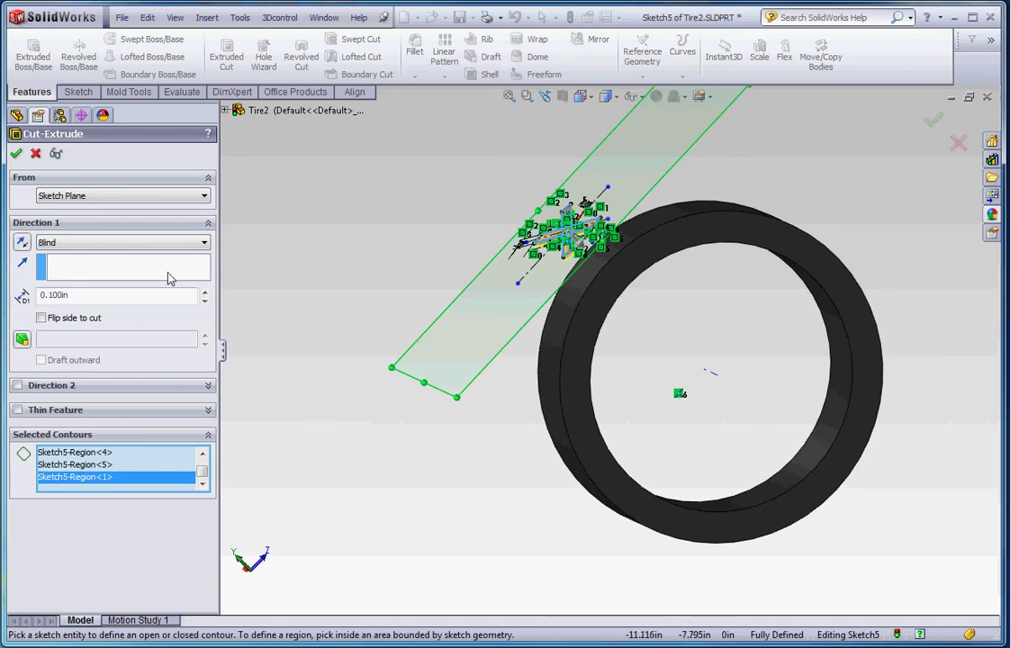
left_click(123, 243)
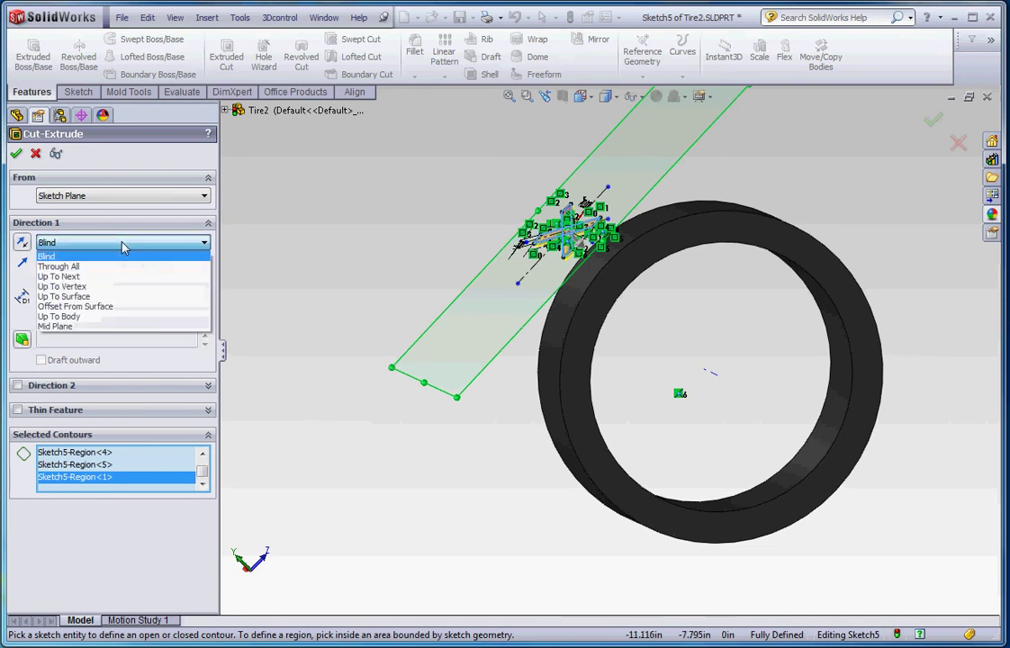
left_click(90, 306)
left_click(556, 326)
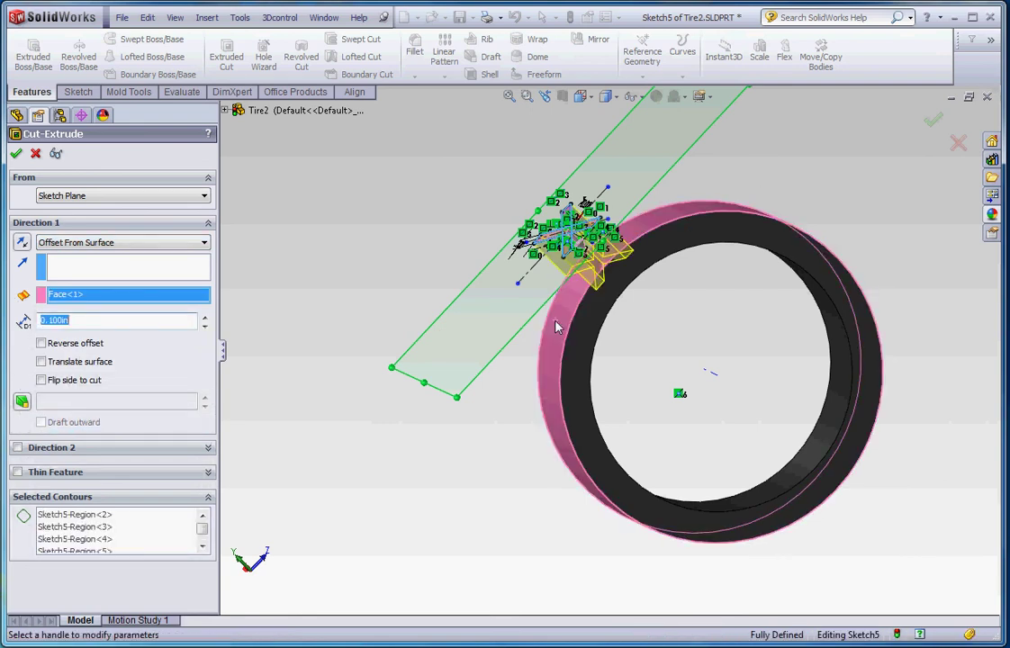
mouse_move(703, 375)
middle_mouse_down()
mouse_move(686, 357)
mouse_move(676, 361)
mouse_move(676, 343)
mouse_move(716, 370)
middle_mouse_up()
scroll(639, 289, "down", 5)
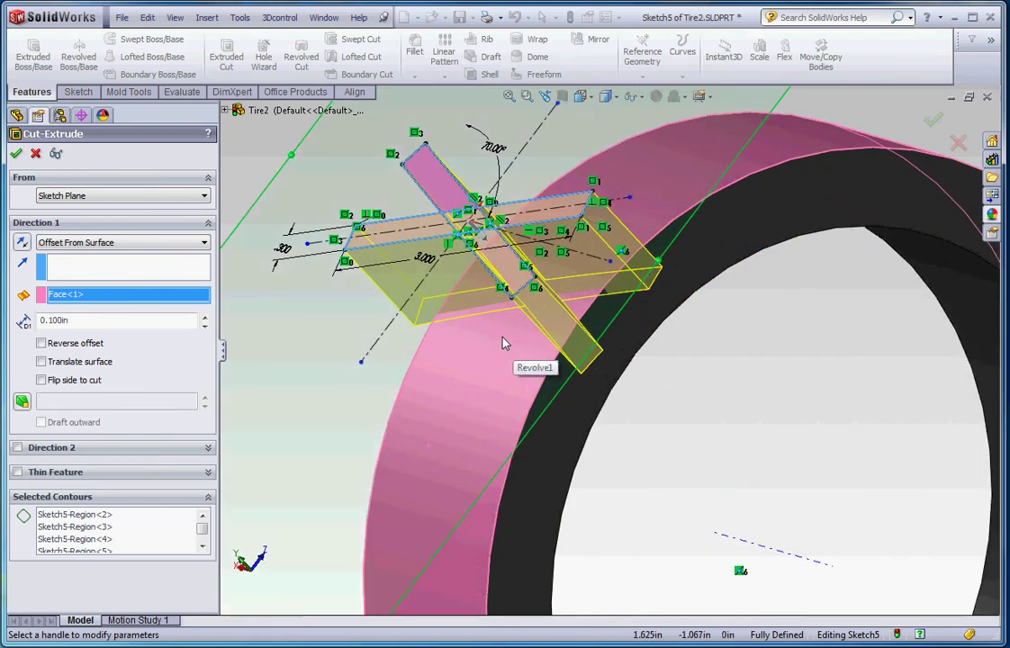
left_click(16, 154)
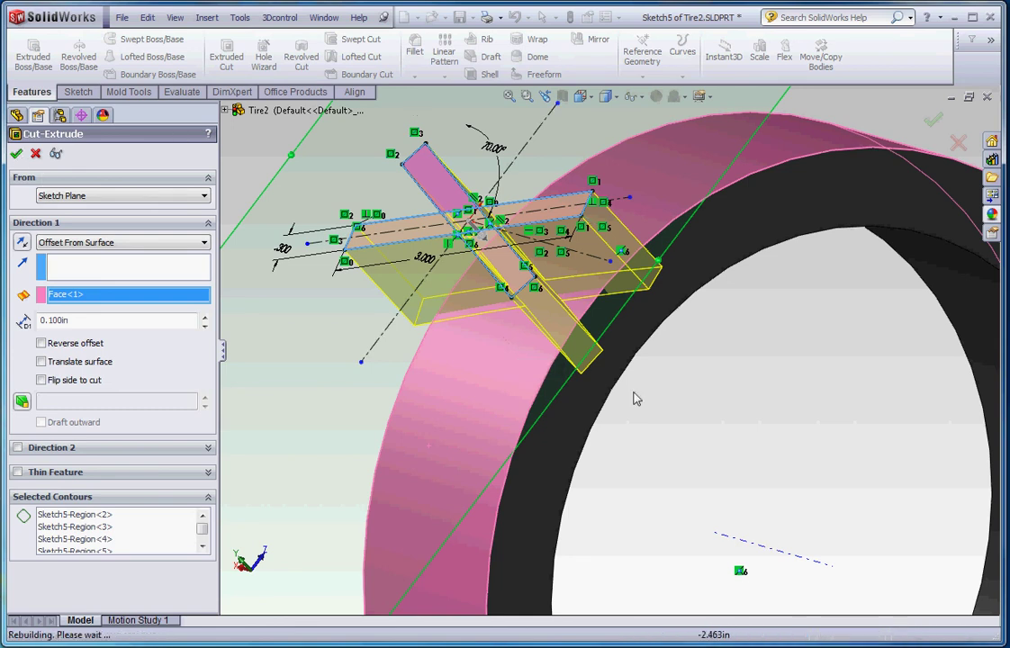
Hide the offset reference plane, Plane3, that carries the groove sketch
key("f")
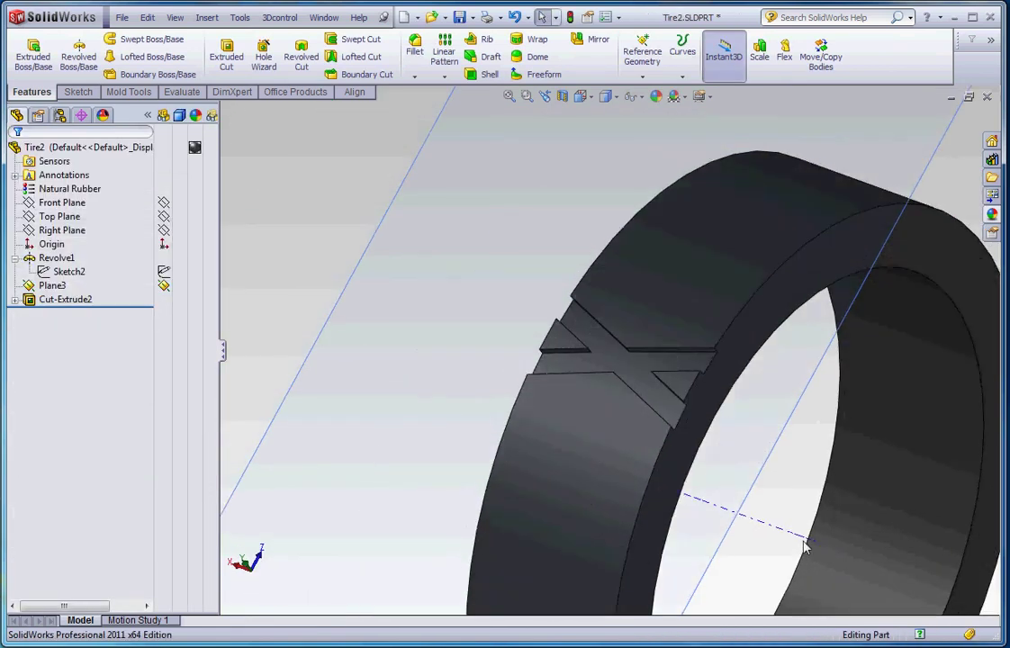
right_click(63, 288)
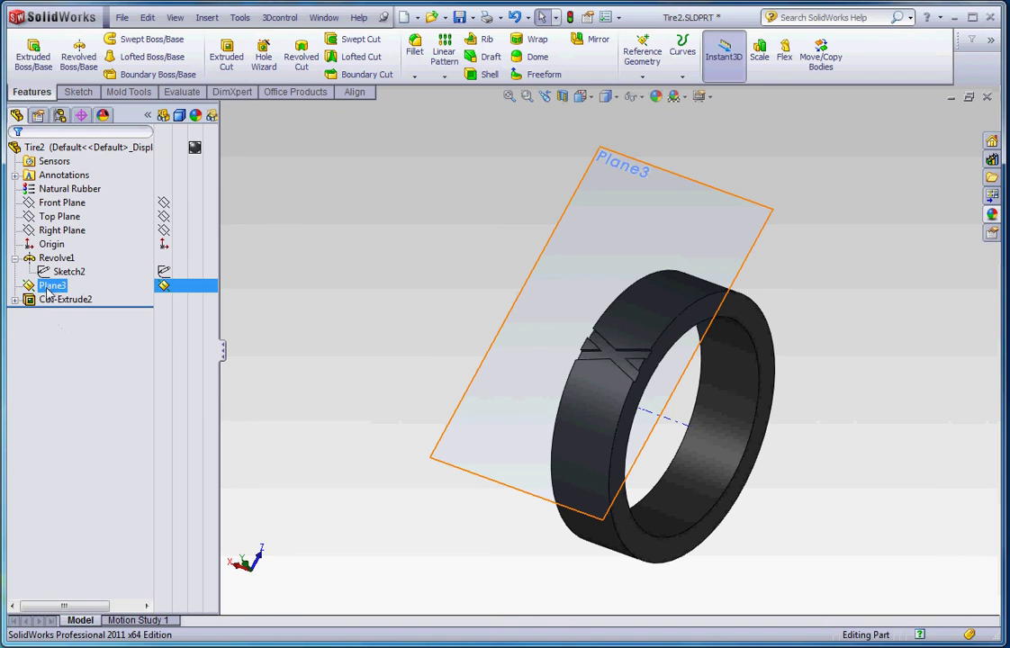
left_click(75, 263)
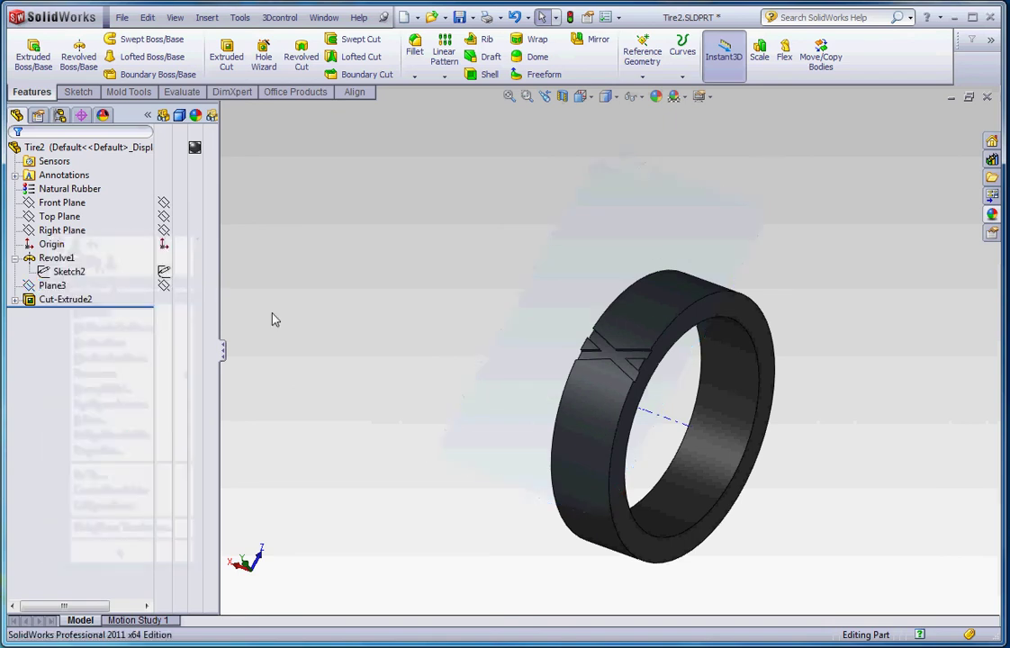
Set up a circular pattern of the X-shaped cut around the tire's axis with 20 equally spaced instances over 360°
middle_click_drag(530, 340, 572, 167)
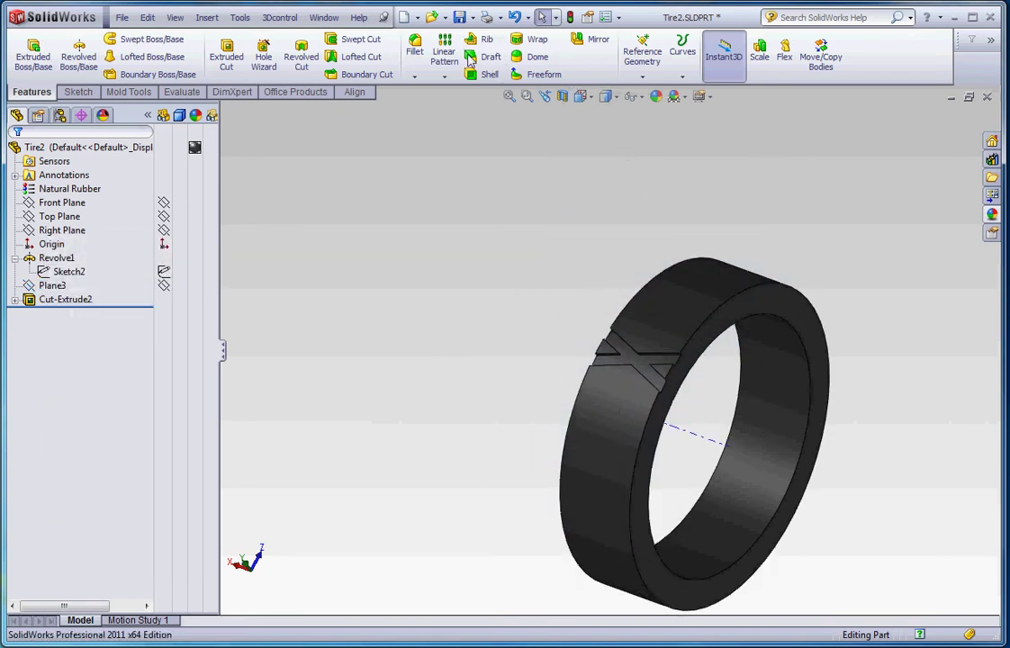
left_click(444, 76)
left_click(459, 105)
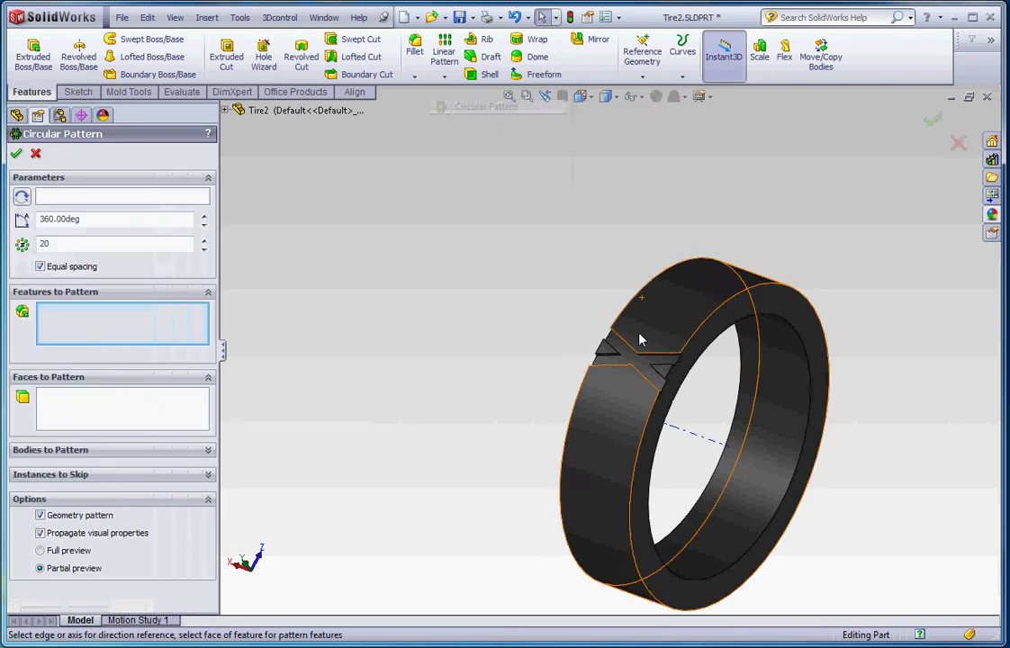
left_click(716, 450)
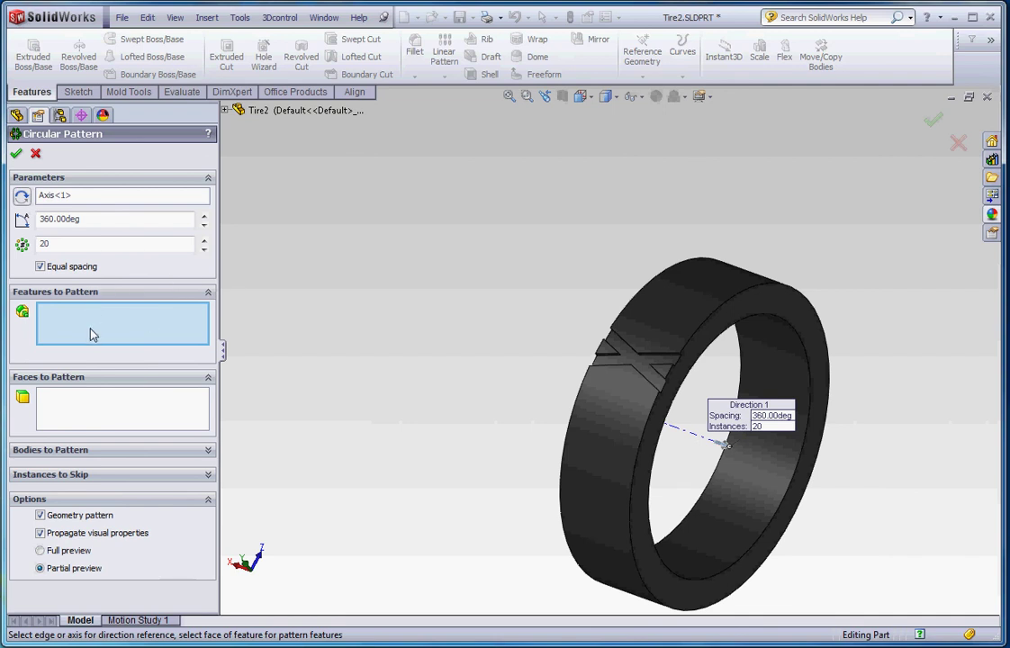
scroll(621, 379, "down", 5)
left_click(630, 389)
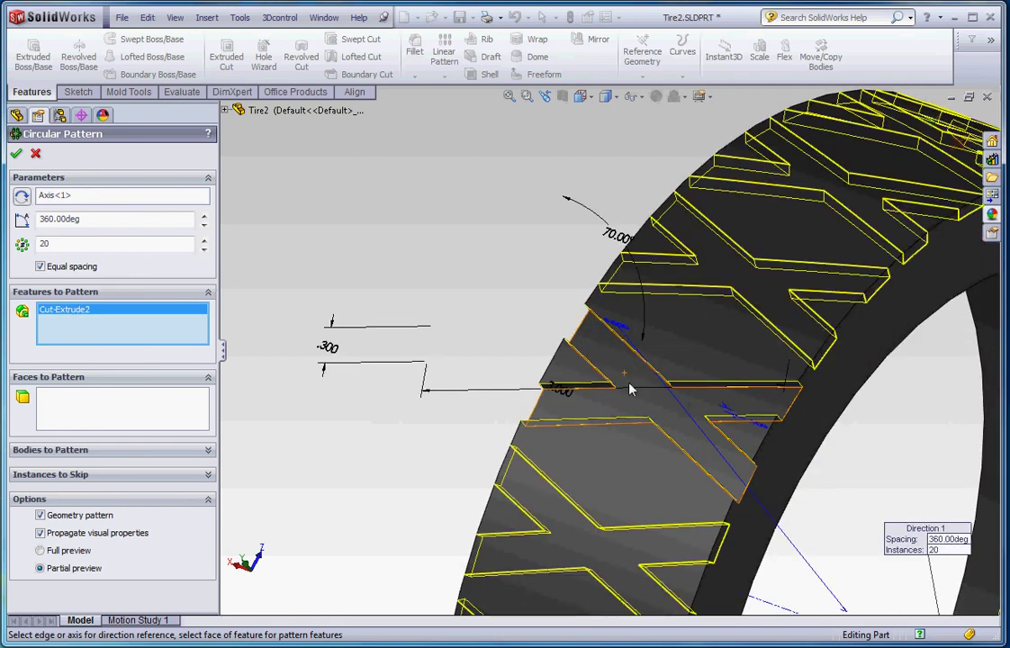
scroll(631, 389, "up", 10)
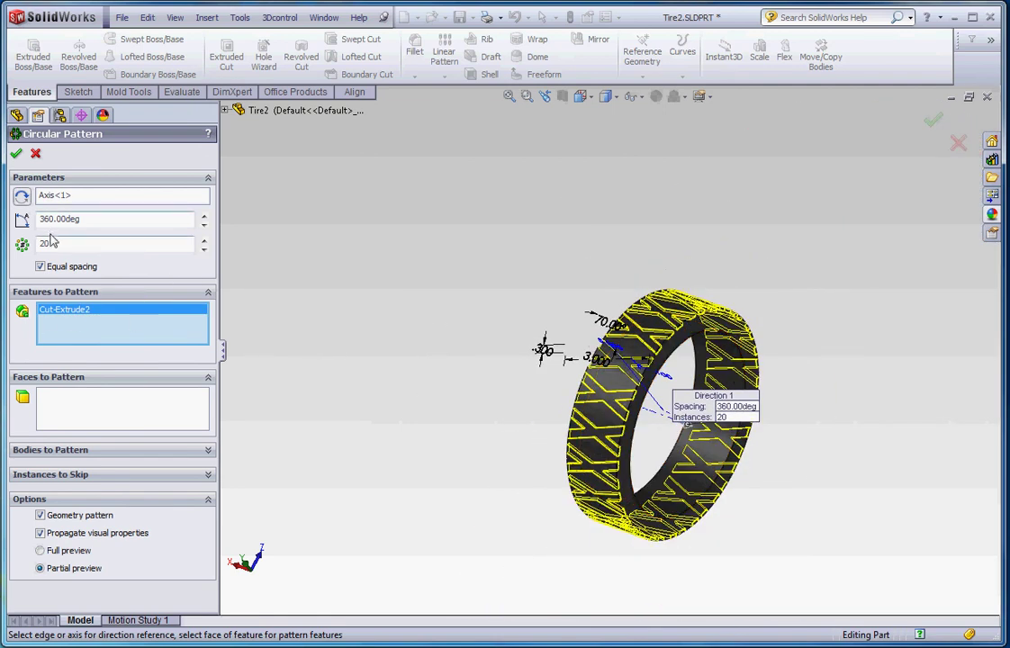